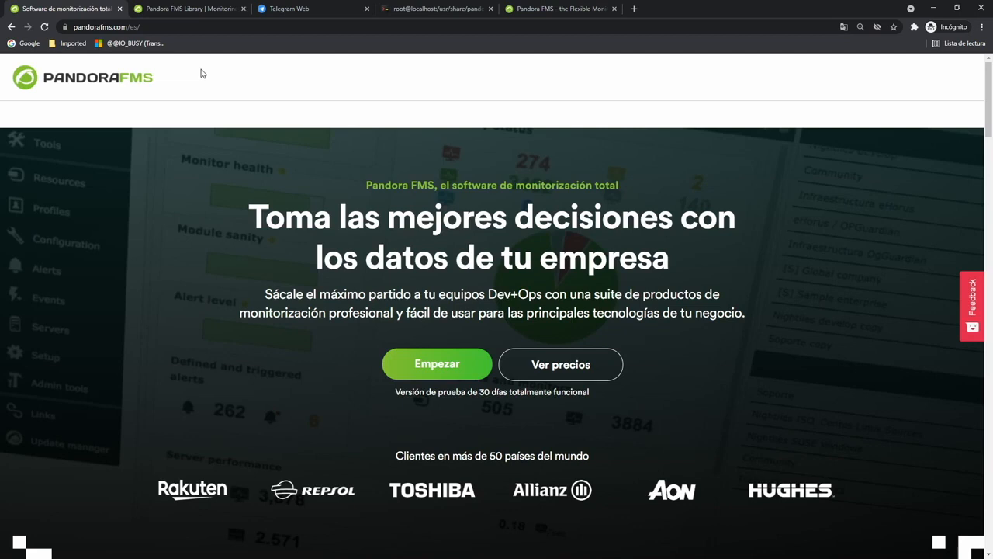
Search the Pandora FMS Module Library for 'telegram' to list the Telegram bot CLI and Telegram CLI modules.
left_click(188, 9)
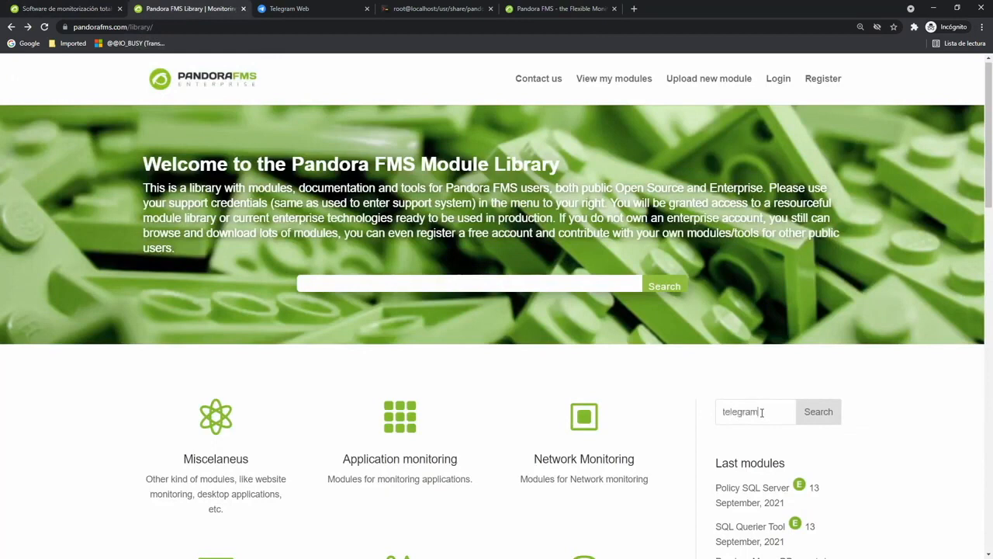
key("Return")
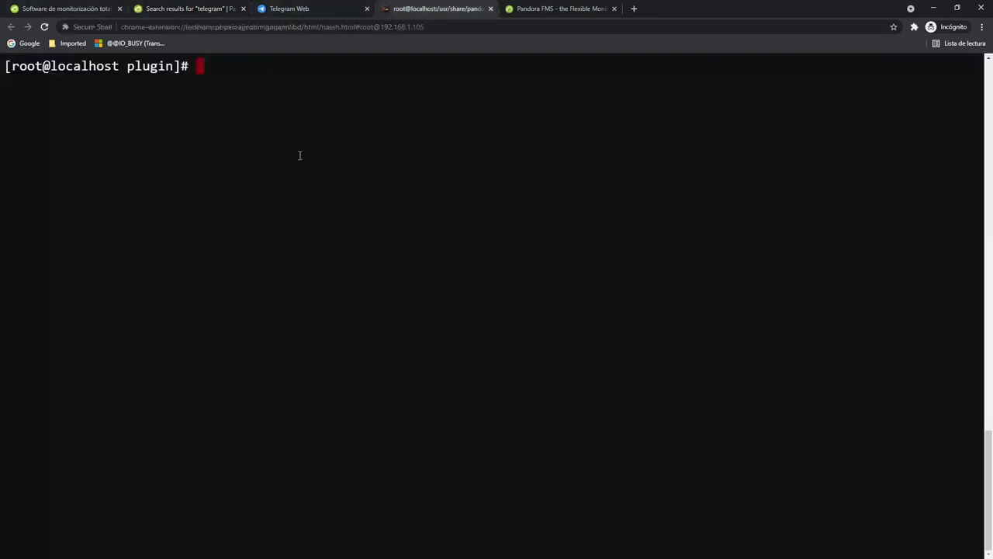
Check the working folder and install python3 and python3-pip with yum.
type("pwd")
key("Return")
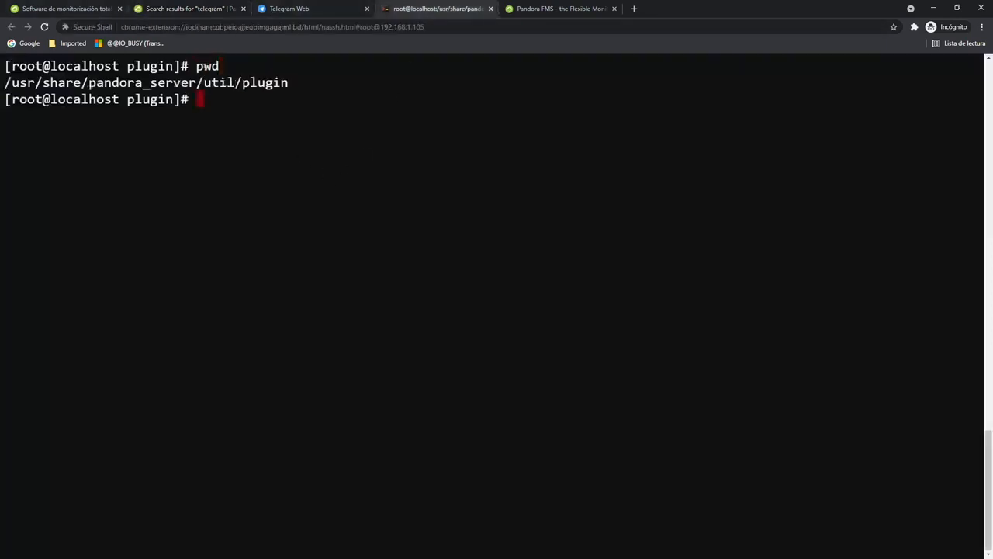
type("yum install python3")
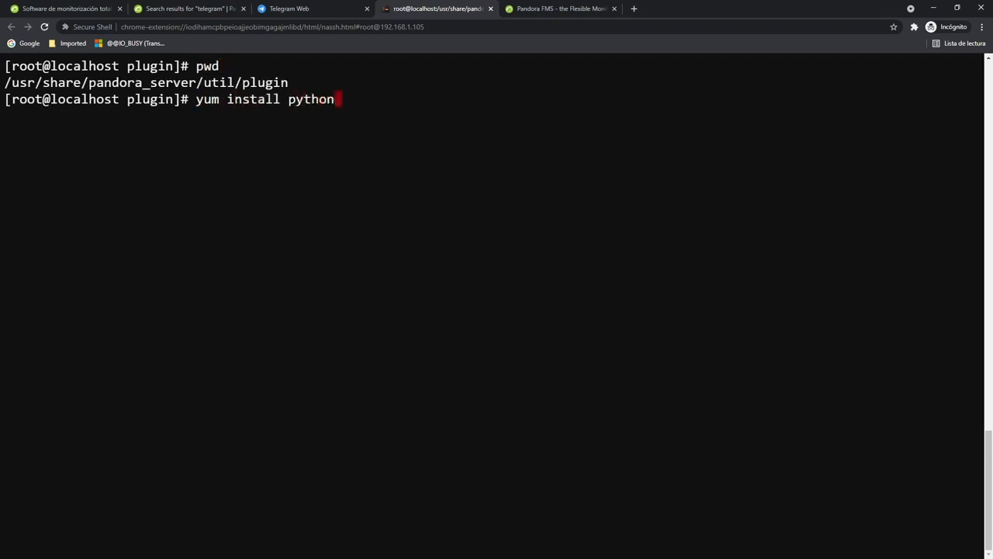
key("Return")
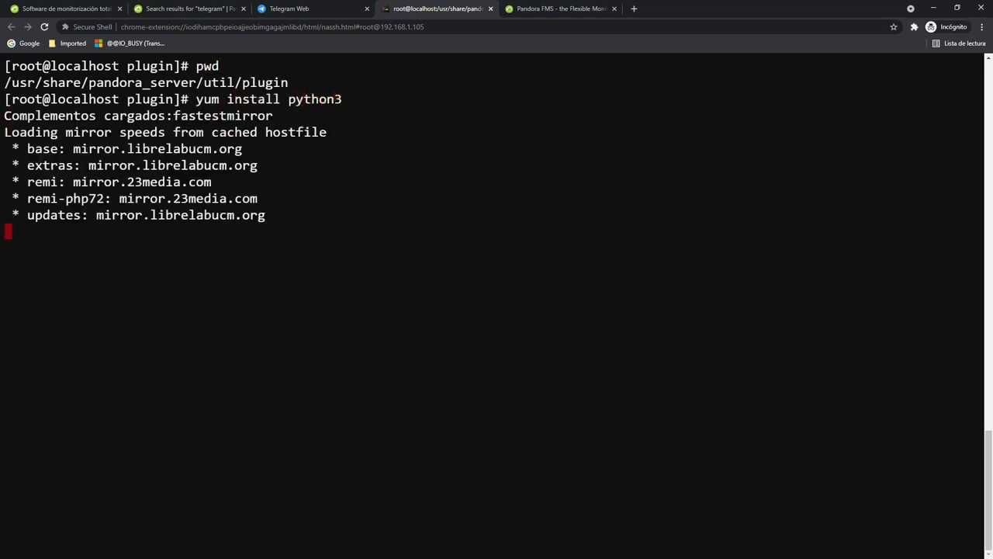
key("Up")
type("-pip")
key("Return")
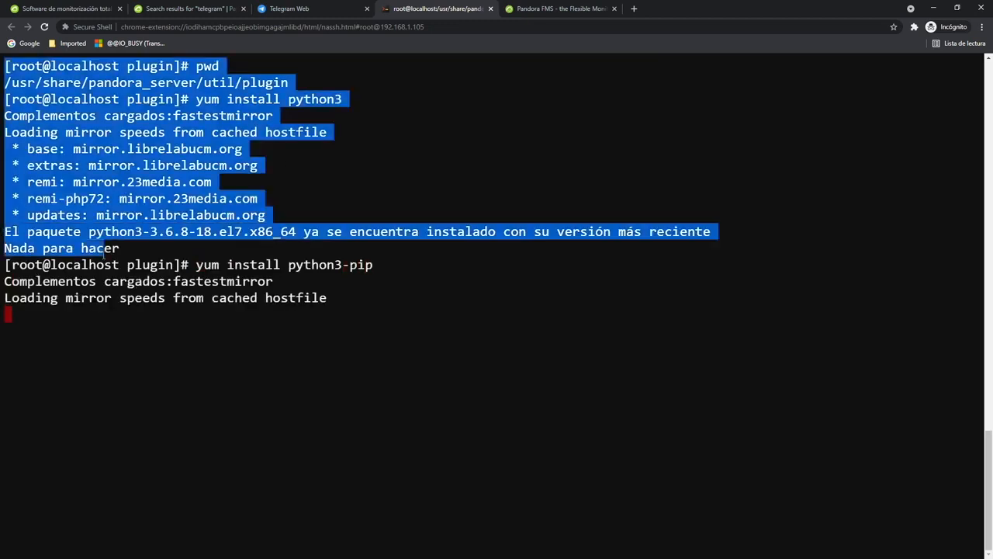
left_click_drag(116, 249, 78, 232)
left_click_drag(133, 419, 102, 398)
List the plugin folder and install the requirements.txt packages with pip3, all already satisfied.
type("ll")
key("Return")
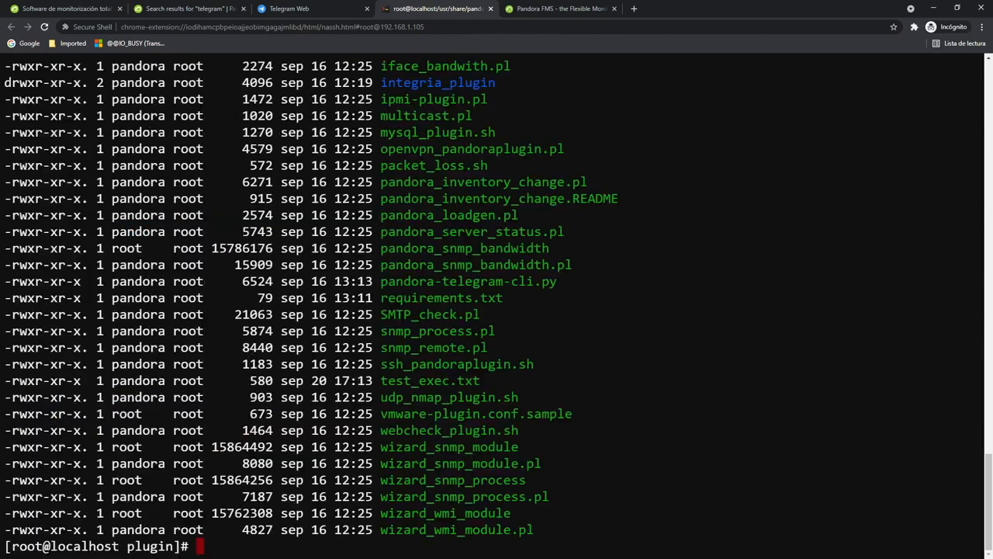
mouse_move(560, 282)
left_mouse_down()
mouse_move(6, 281)
mouse_move(504, 298)
mouse_move(566, 283)
left_mouse_up()
left_click_drag(514, 374, 484, 380)
left_click_drag(506, 292, 395, 301)
type("pip3 install -r re")
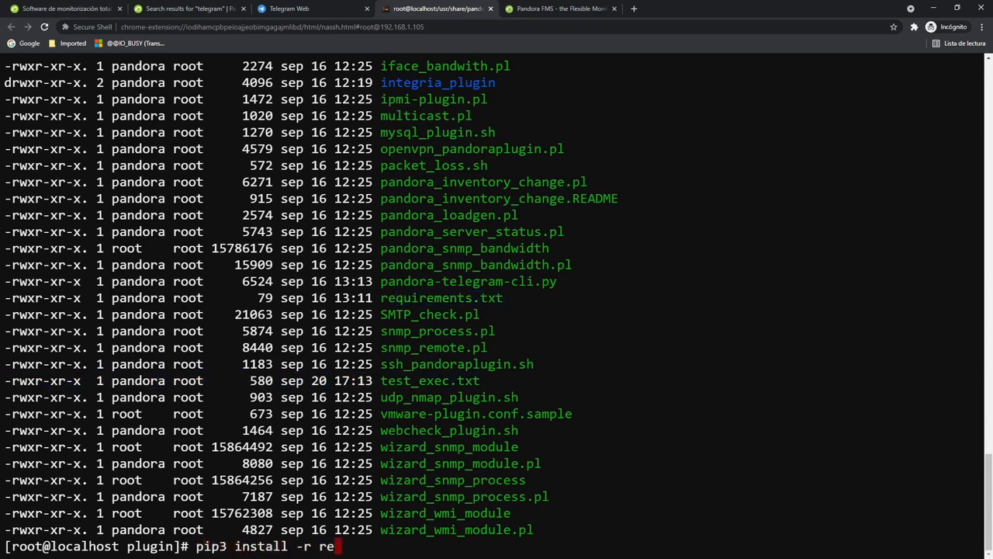
key("Tab")
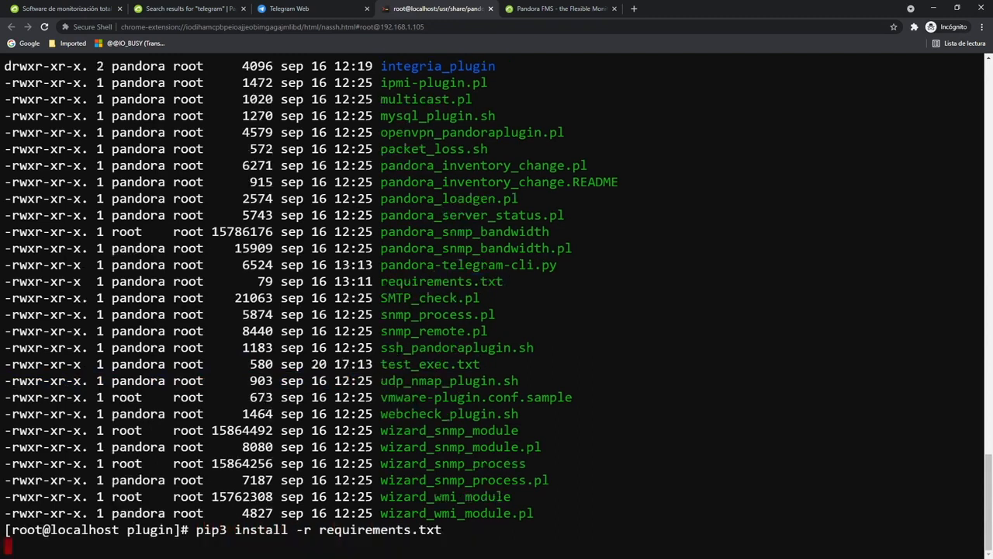
key("Return")
left_click_drag(13, 463, 213, 533)
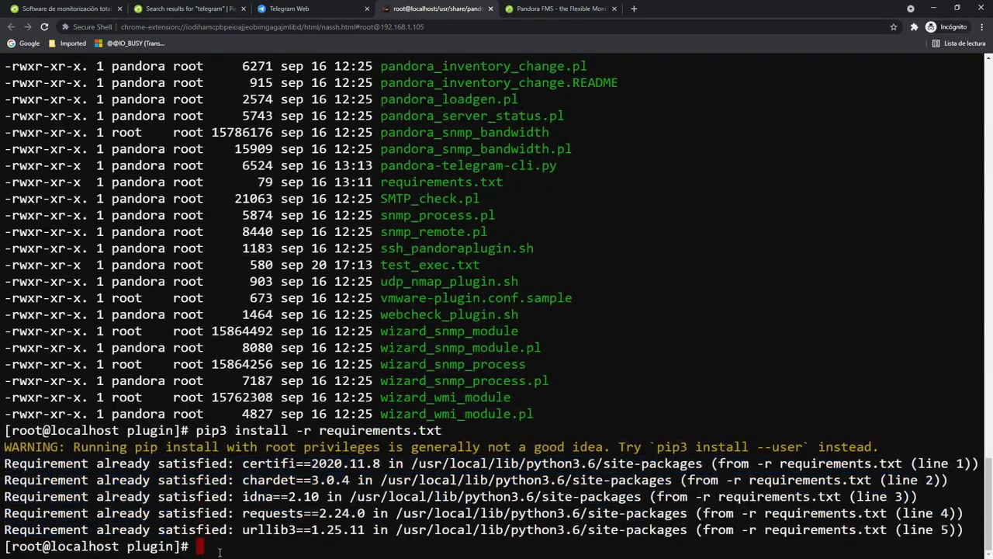
type("vim tes")
key("Tab")
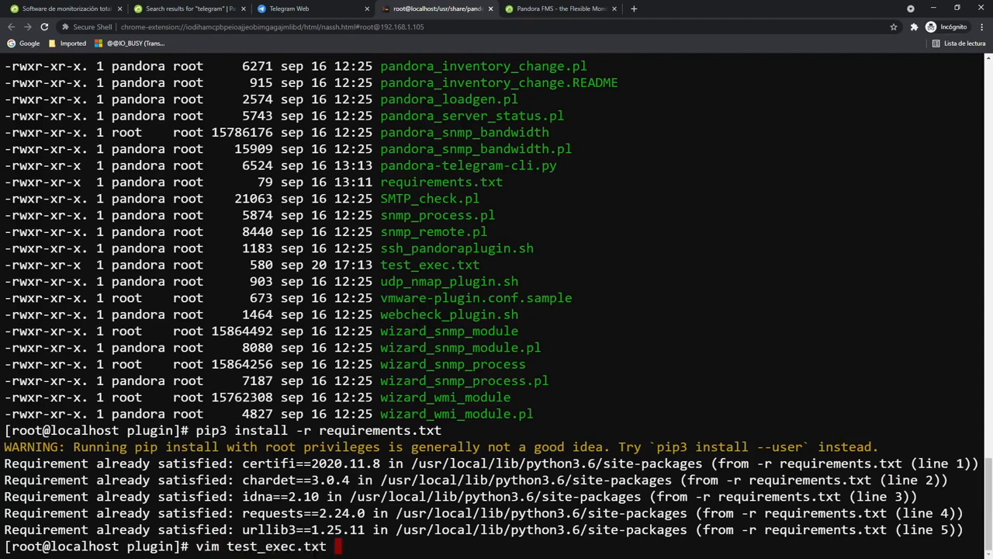
Open test_exec.txt in vim and review the '# New' command with its --api_conf user and password values.
key("Return")
mouse_move(5, 101)
left_mouse_down()
mouse_move(970, 100)
mouse_move(5, 101)
left_mouse_up()
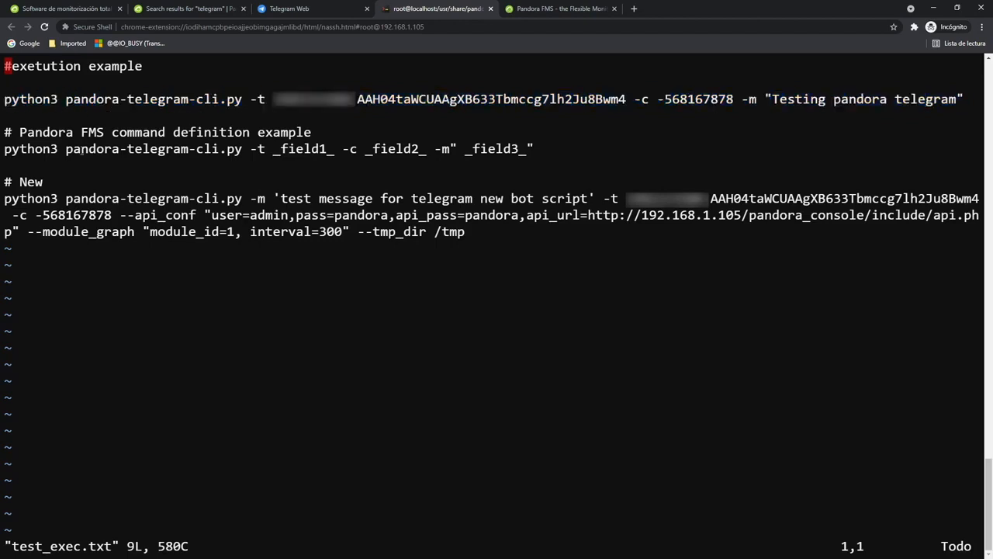
mouse_move(6, 184)
left_mouse_down()
mouse_move(67, 199)
mouse_move(489, 228)
mouse_move(7, 180)
left_mouse_up()
key("Down")
key("Down")
key("Down")
key("Down")
key("Down")
key("Down")
key("Down")
key("Down")
key("shift+w")
key("shift+w")
key("shift+w")
key("shift+w")
key("shift+w")
key("shift+w")
key("shift+w")
key("shift+w")
key("shift+w")
key("shift+w")
key("shift+w")
key("shift+w")
key("shift+w")
key("shift+w")
key("shift+w")
key("h")
key("h")
key("l")
mouse_move(122, 215)
left_mouse_down()
mouse_move(152, 217)
mouse_move(165, 232)
mouse_move(122, 214)
left_mouse_up()
mouse_move(213, 217)
left_mouse_down()
mouse_move(812, 220)
mouse_move(214, 220)
left_mouse_up()
left_click(529, 11)
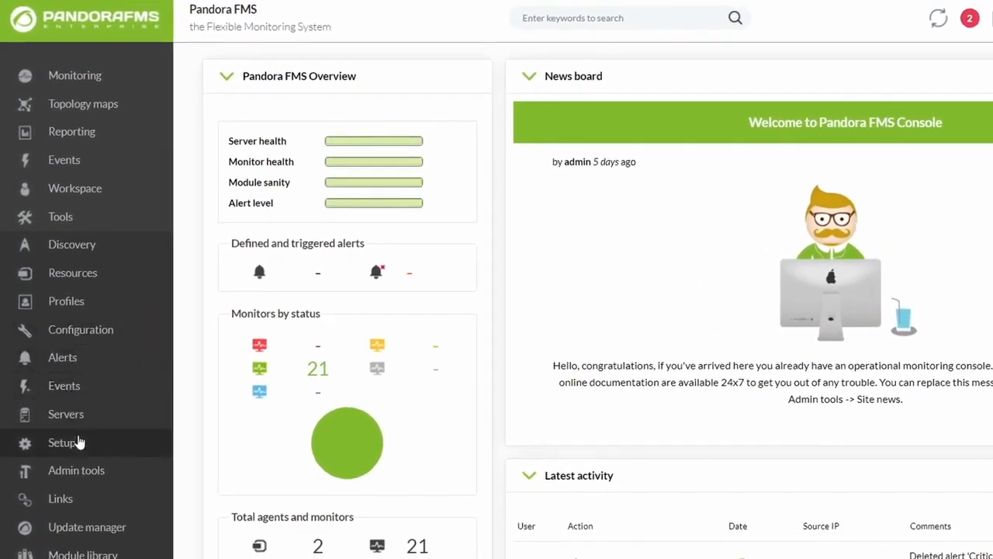
mouse_move(80, 443)
mouse_move(203, 386)
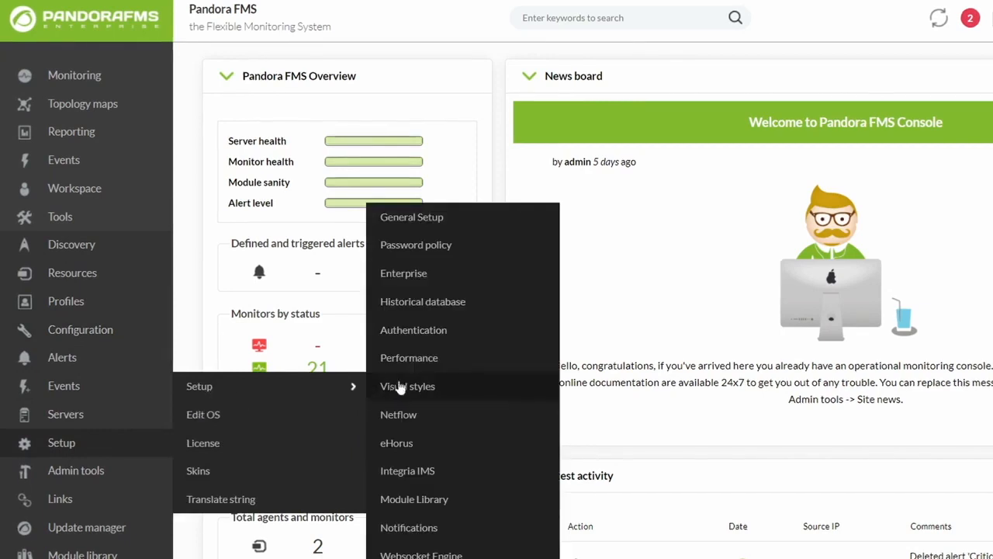
left_click(418, 217)
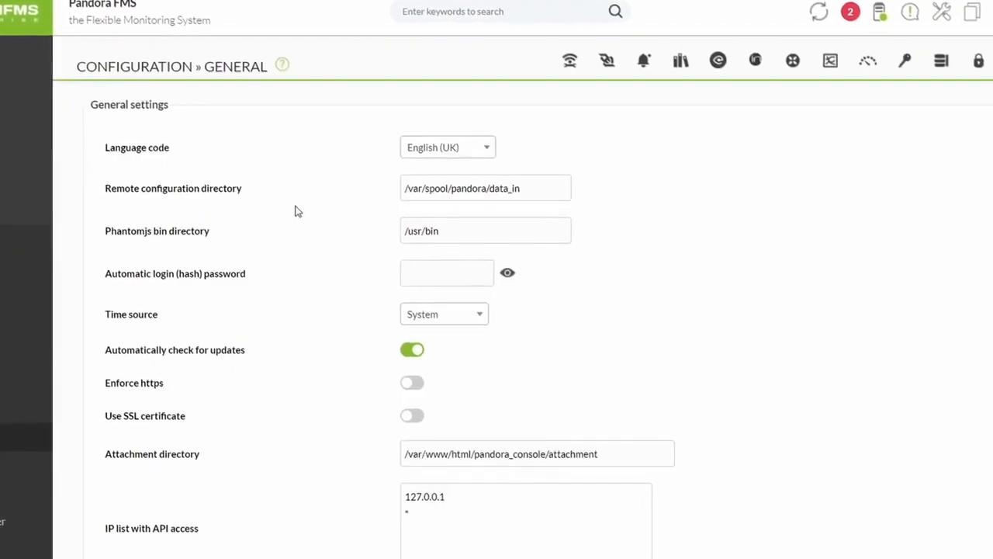
scroll(275, 370, "down", 1)
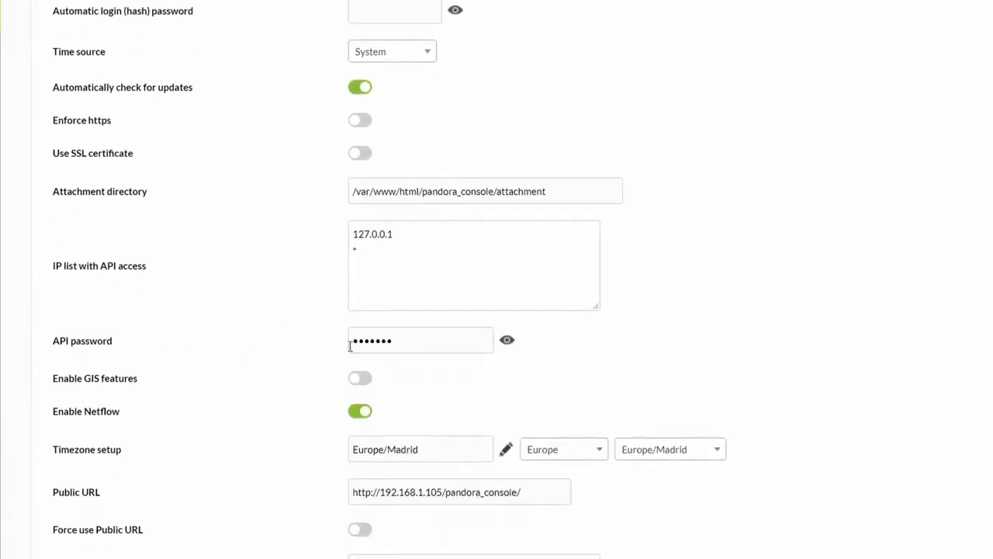
left_click_drag(397, 341, 71, 345)
left_click_drag(367, 250, 335, 257)
left_click(325, 299)
left_click(507, 343)
left_click(505, 343)
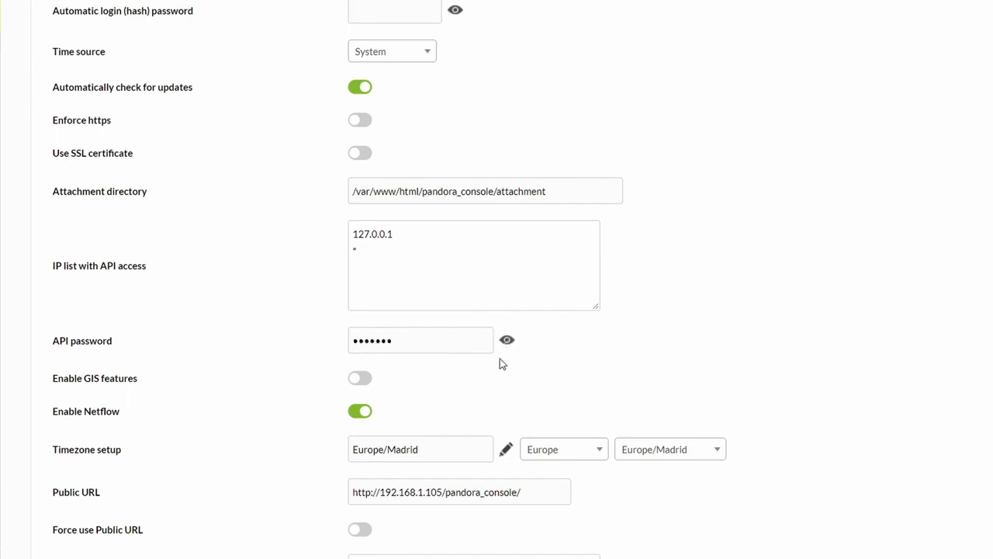
double_click(90, 492)
left_click_drag(562, 489, 327, 499)
left_click(556, 492)
scroll(906, 517, "down", 15)
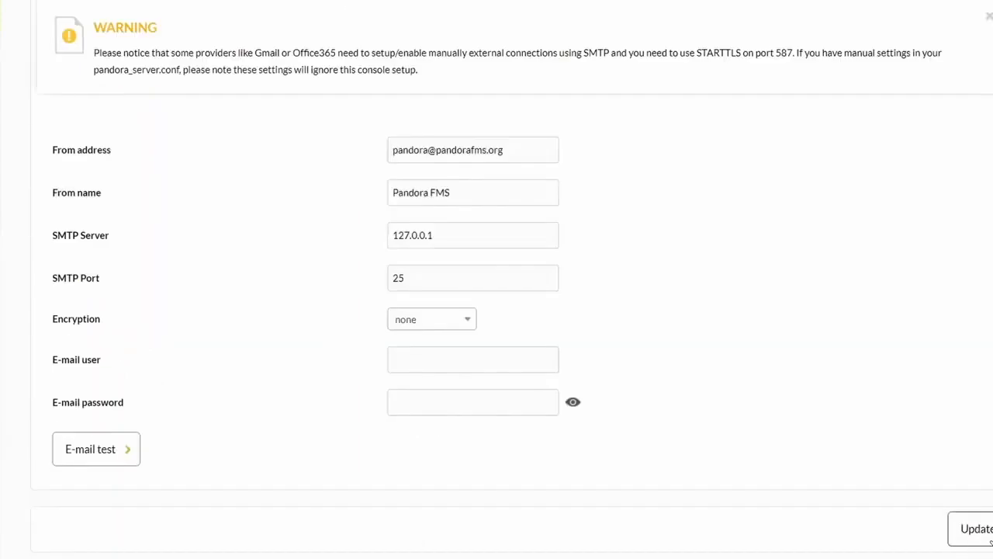
scroll(497, 280, "up", 20)
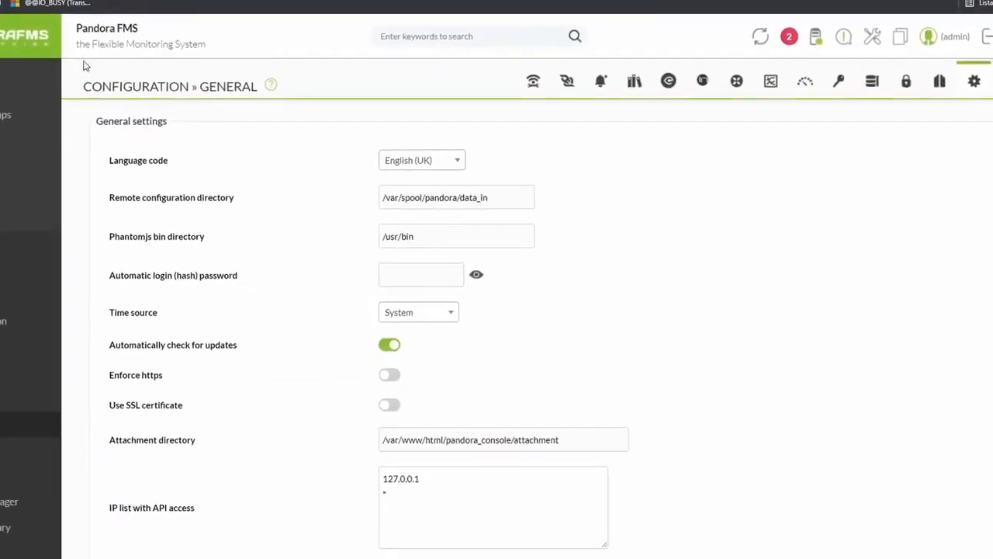
left_click(436, 11)
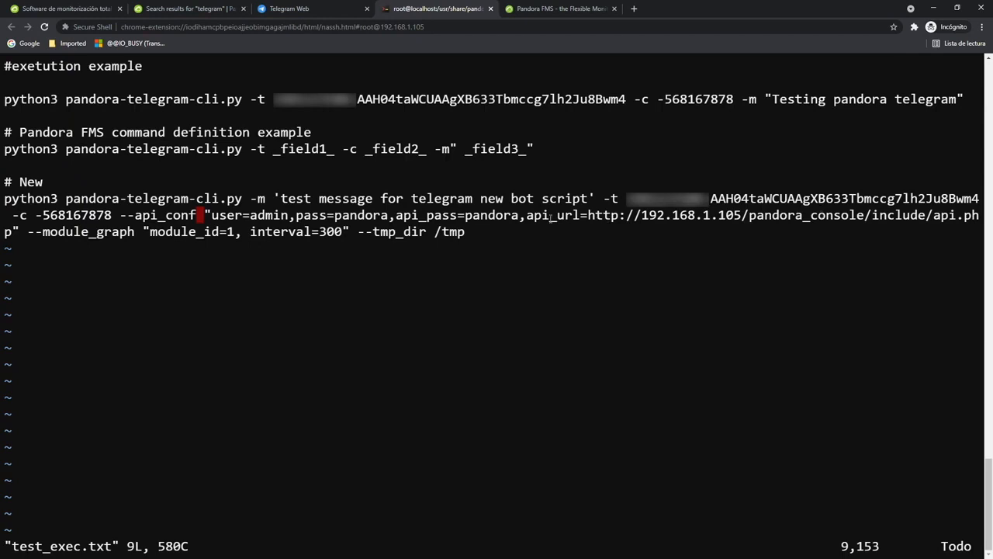
mouse_move(523, 217)
left_mouse_down()
mouse_move(960, 217)
mouse_move(527, 218)
left_mouse_up()
mouse_move(34, 233)
left_mouse_down()
mouse_move(335, 233)
mouse_move(36, 233)
left_mouse_up()
left_click(560, 9)
left_click(284, 434)
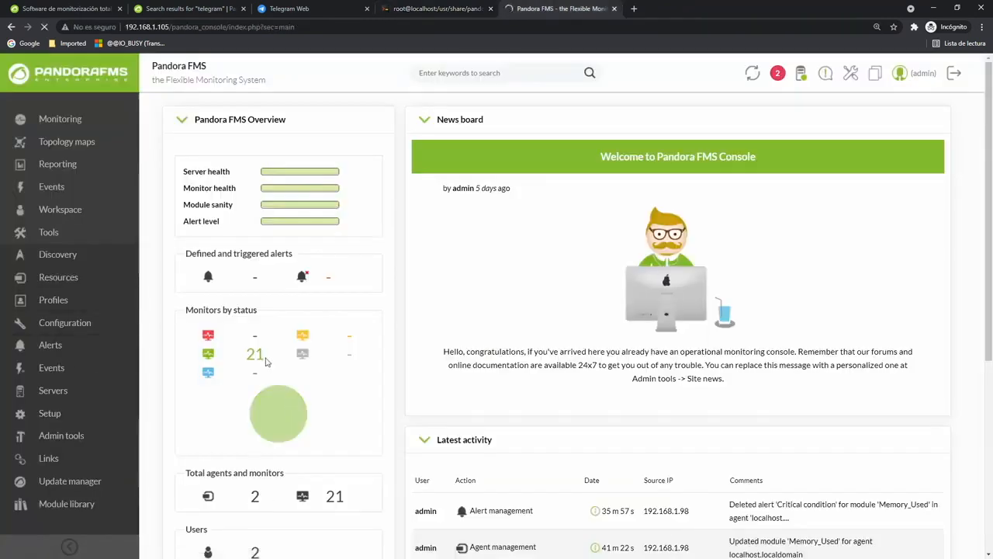
left_click(172, 314)
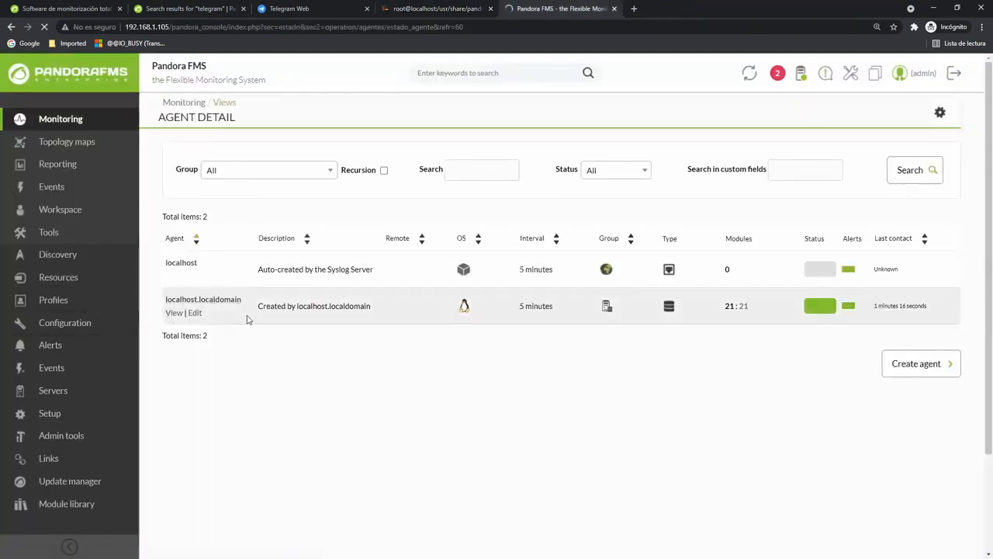
scroll(372, 401, "down", 3)
scroll(349, 401, "down", 10)
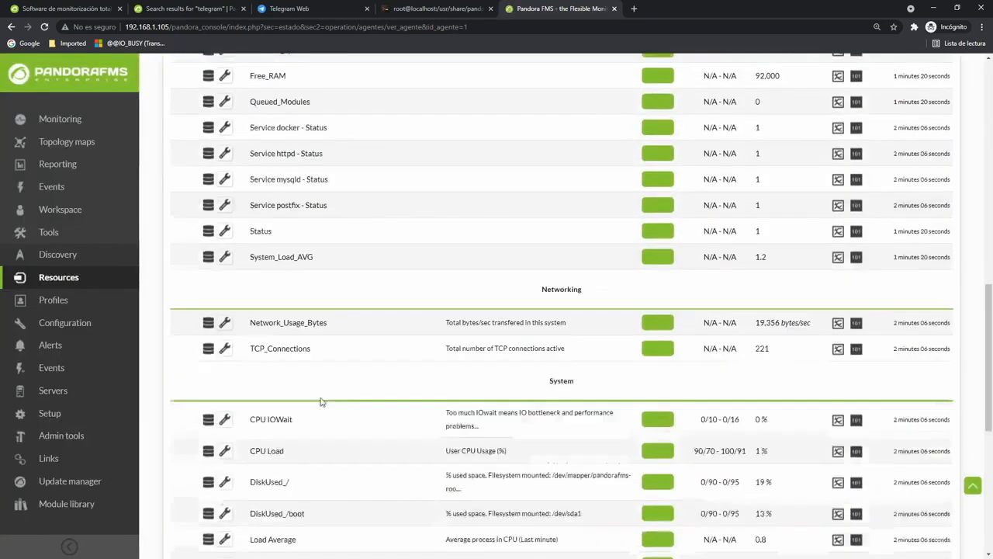
left_click(224, 306)
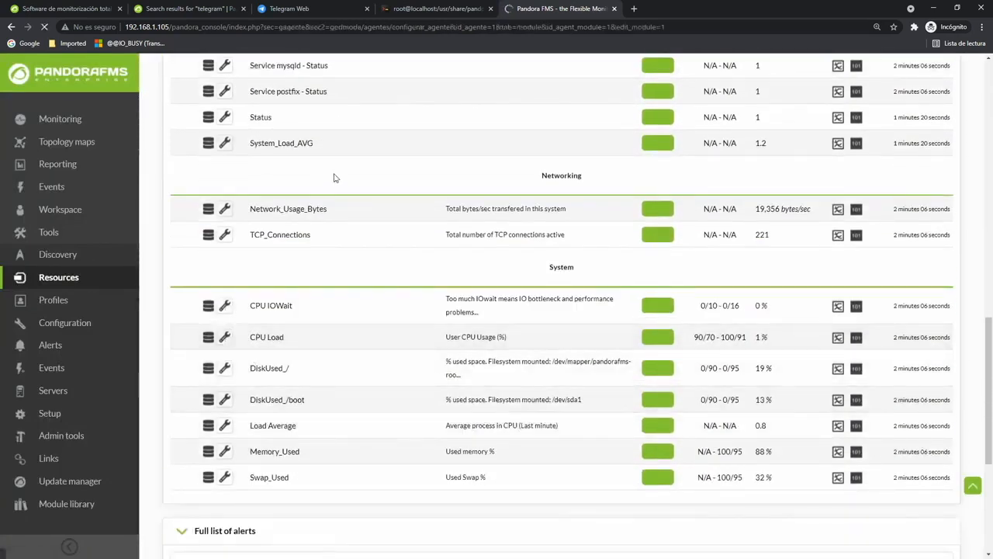
left_click(414, 12)
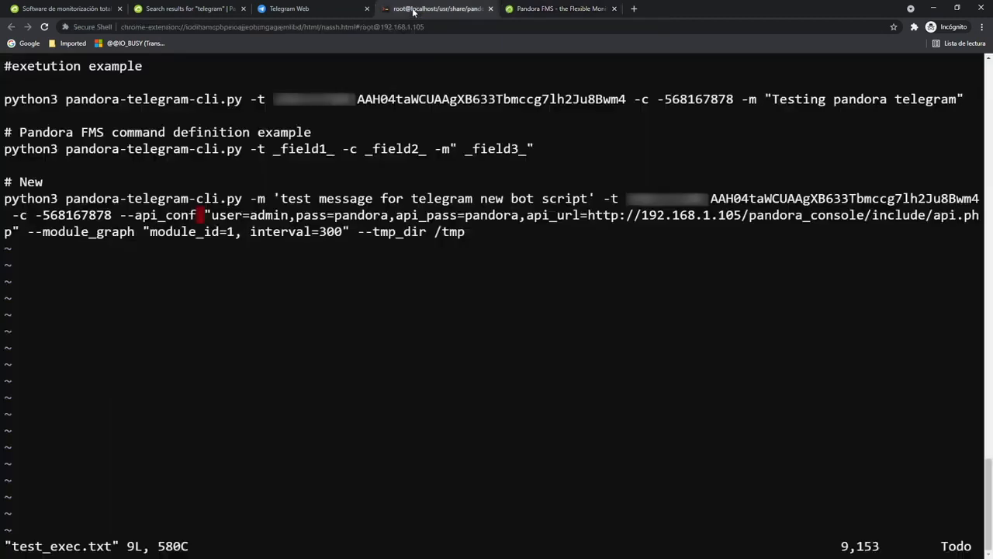
Copy the new pandora-telegram-cli.py command from vim and run it, sending message and module graph.
left_click_drag(13, 194, 466, 231)
left_click(153, 299)
type(":q")
key("Return")
key("ctrl+shift+v")
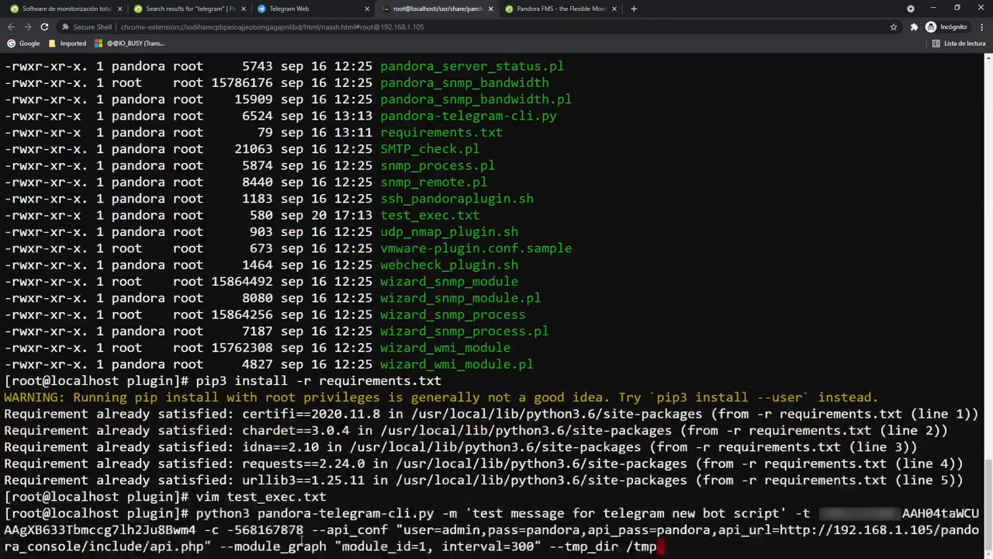
key("Return")
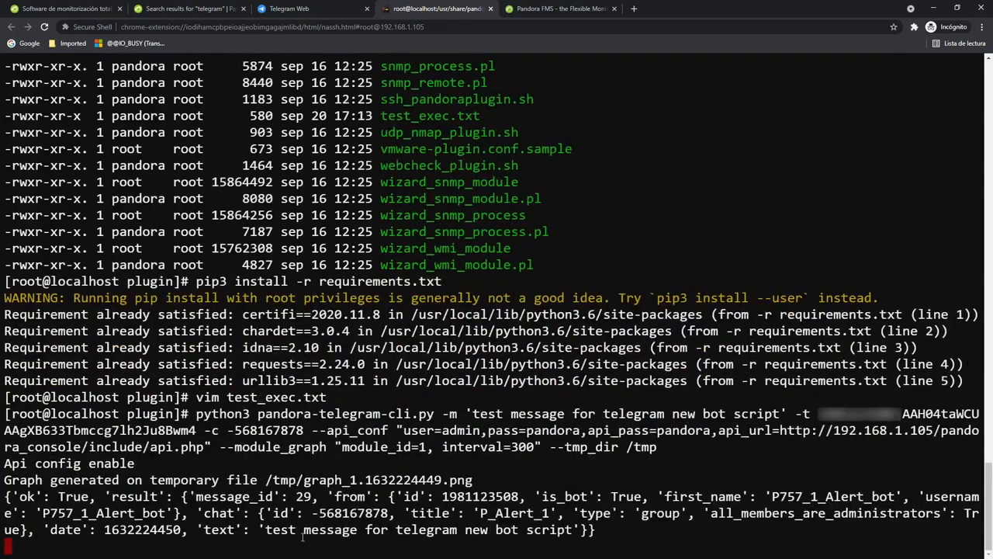
left_click_drag(4, 347, 258, 364)
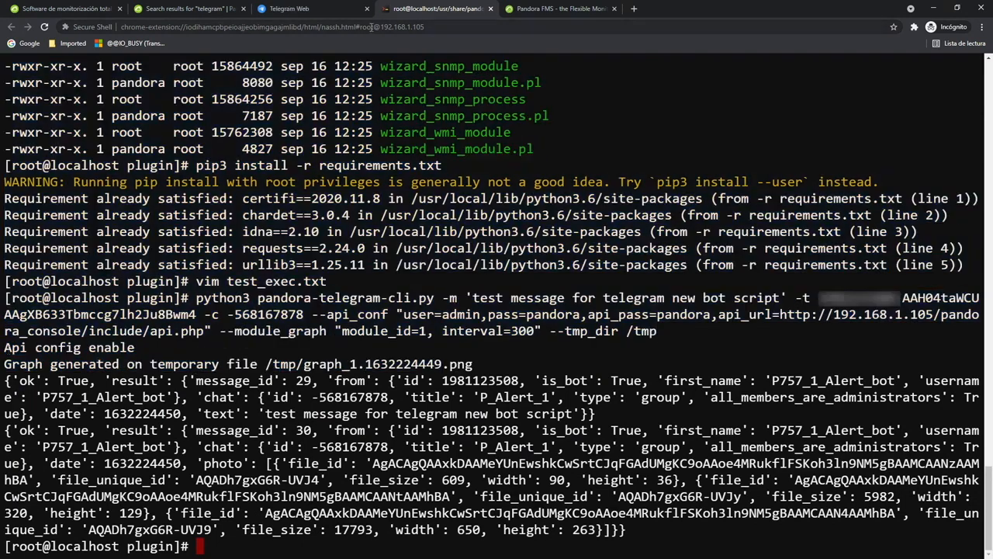
Verify in Telegram Web that P_Alert_1 received the test message and CPU Load graph.
left_click(303, 9)
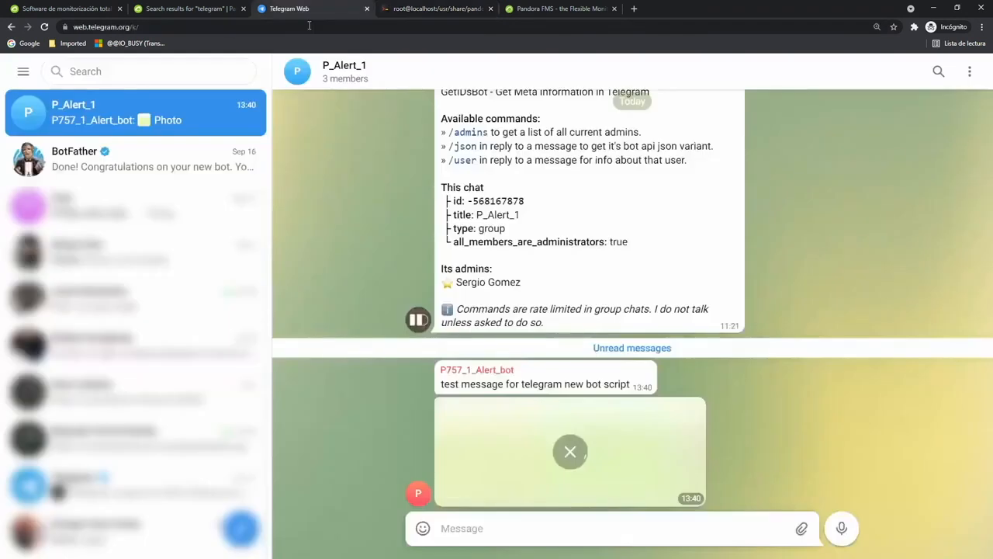
left_click(569, 457)
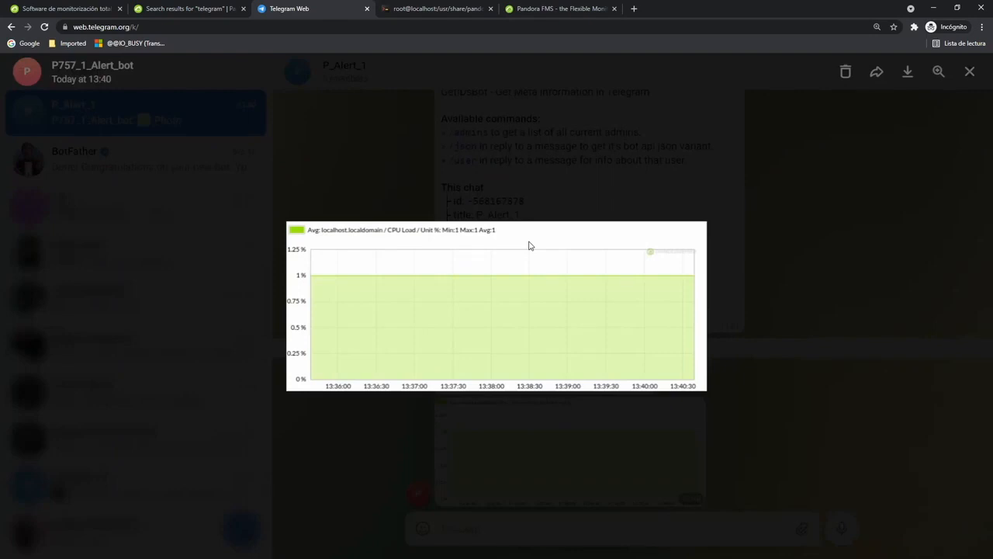
left_click(629, 437)
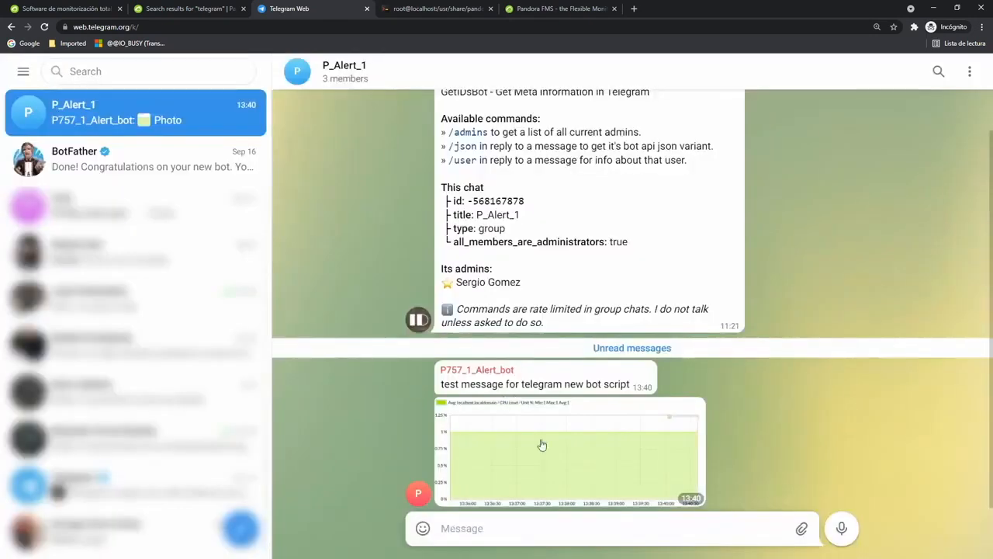
Return to the Pandora FMS console home overview.
key("ctrl+Tab")
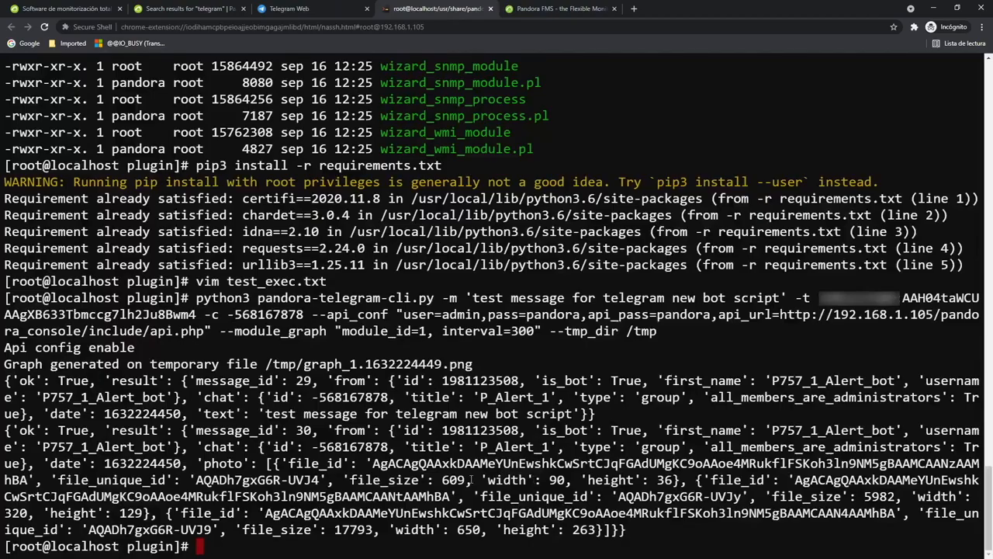
left_click(533, 12)
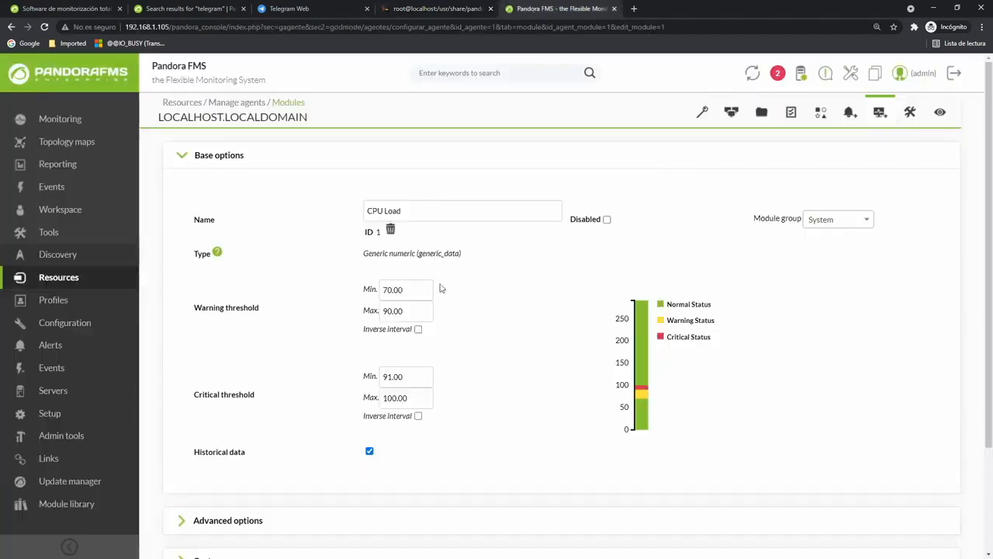
left_click(80, 90)
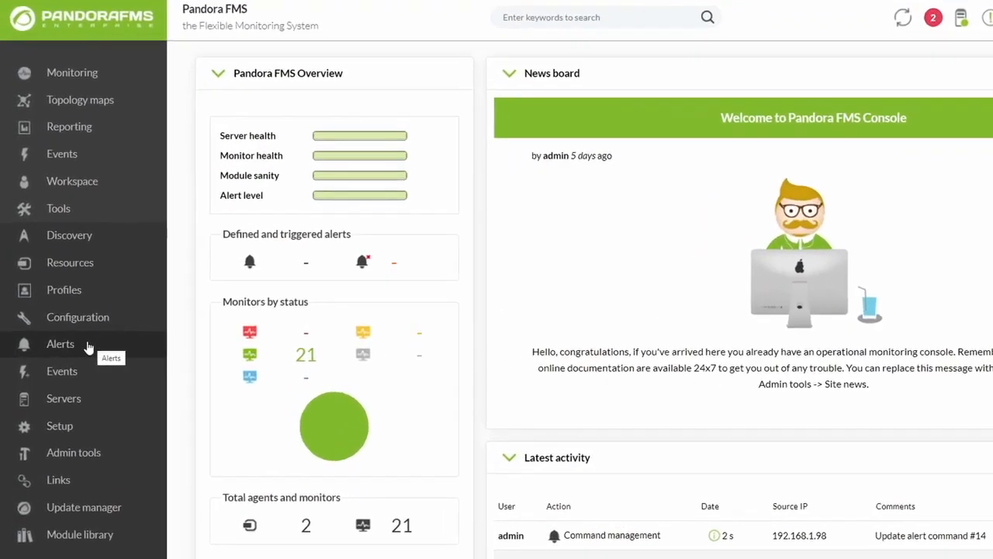
Append --api_conf "_field4_" --module_graph "_field5_" --tmp_dir /tmp to the Telegram Command line.
mouse_move(88, 347)
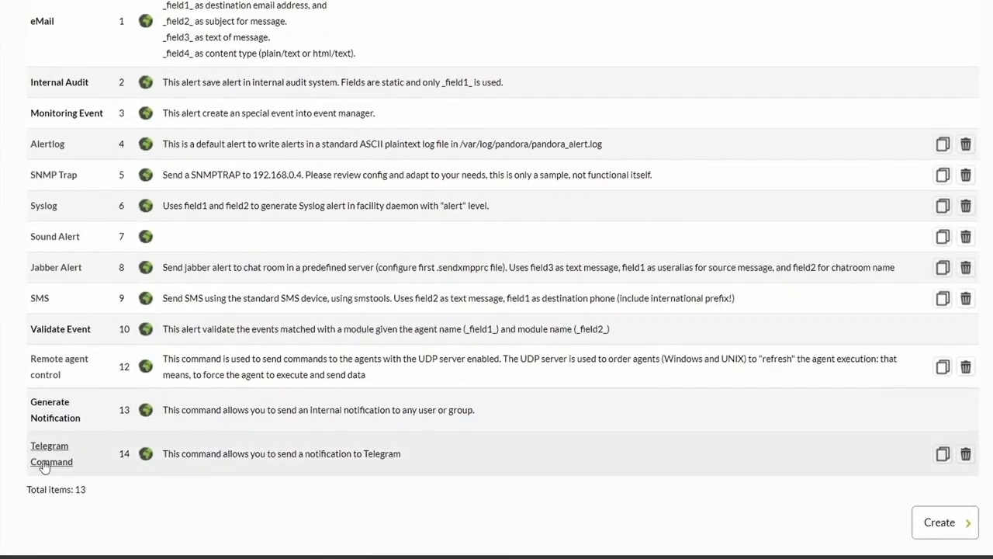
left_click(44, 466)
left_click(704, 159)
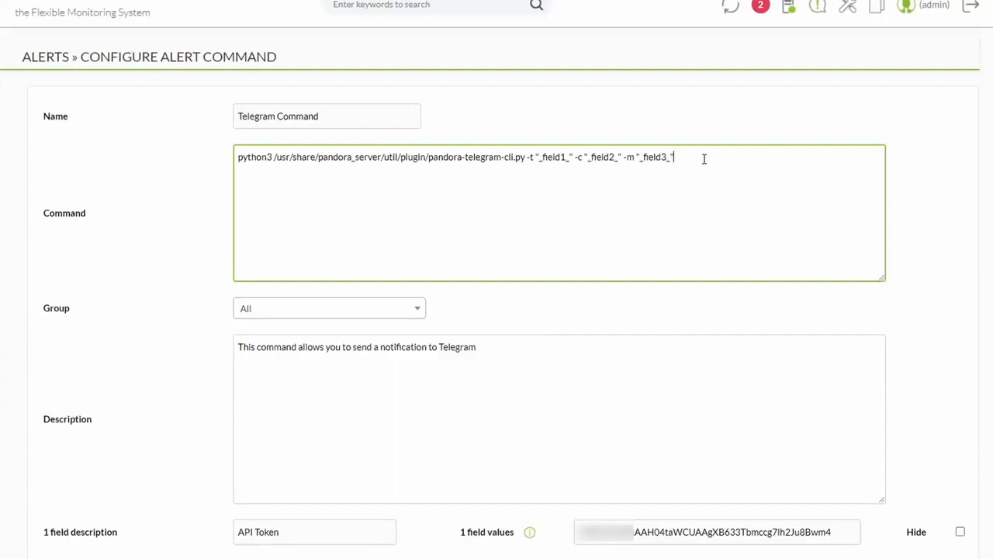
type("--api_conf \"_field4_\" --module_graph \"_field5_\" --tmp_dir /tmp")
mouse_move(680, 158)
left_mouse_down()
mouse_move(749, 162)
mouse_move(688, 161)
left_mouse_up()
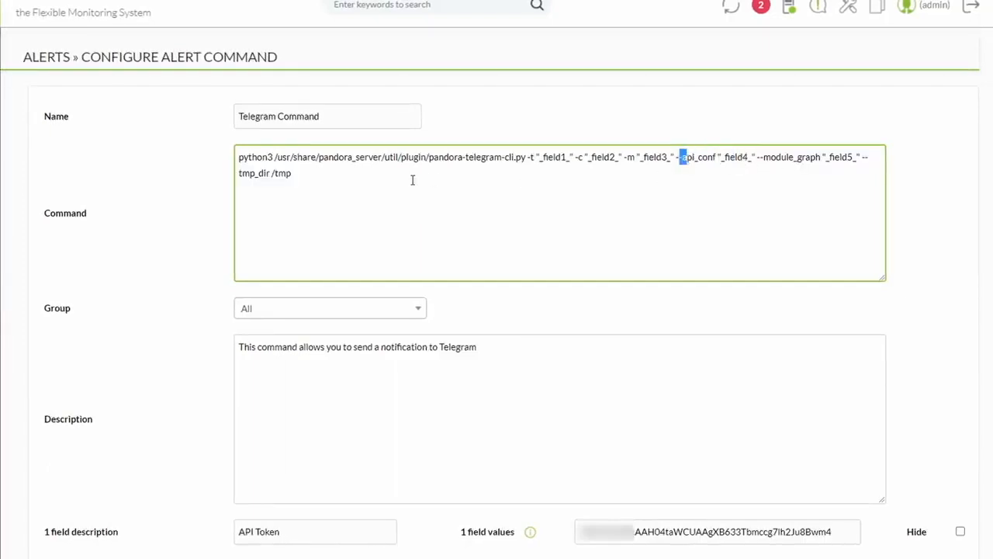
Reopen test_exec.txt in vim from the terminal history.
scroll(413, 180, "down", 4)
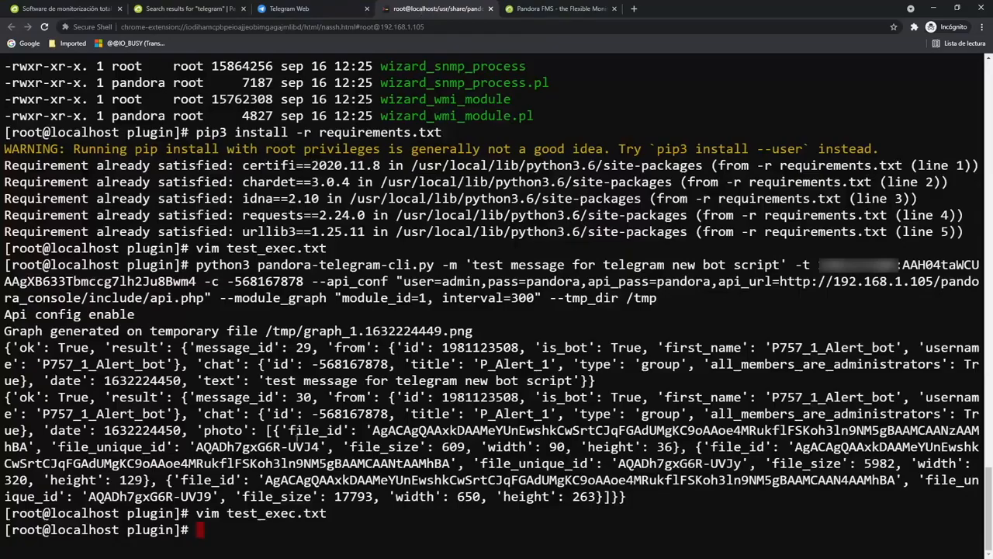
key("Up")
key("Return")
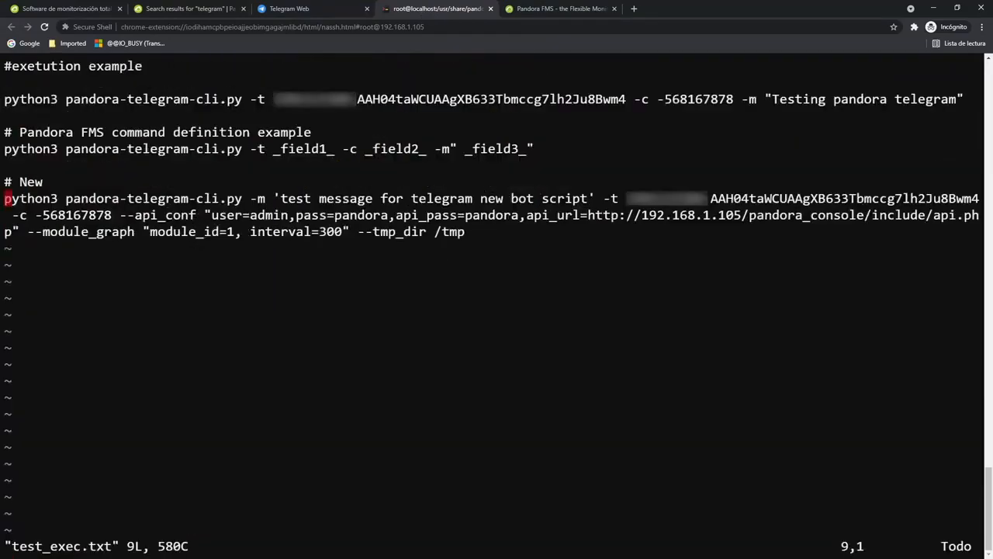
Copy the api_conf connection string from test_exec.txt into the Telegram Command's field 4 value.
left_click_drag(213, 216, 16, 231)
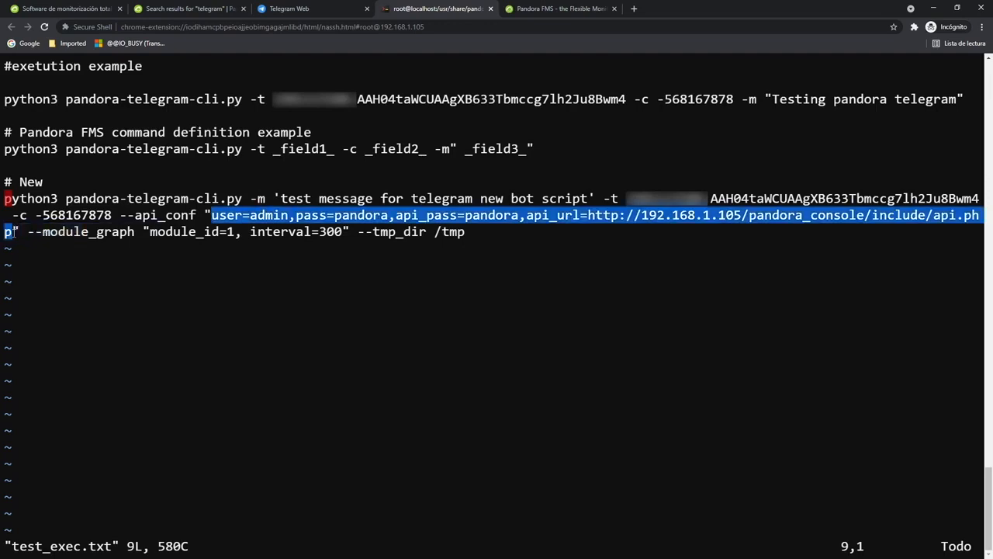
key("ctrl+c")
left_click(551, 9)
left_click(635, 341)
key("ctrl+v")
Copy module_id=1 into field 5's value and remove the trailing 1.
left_click(402, 9)
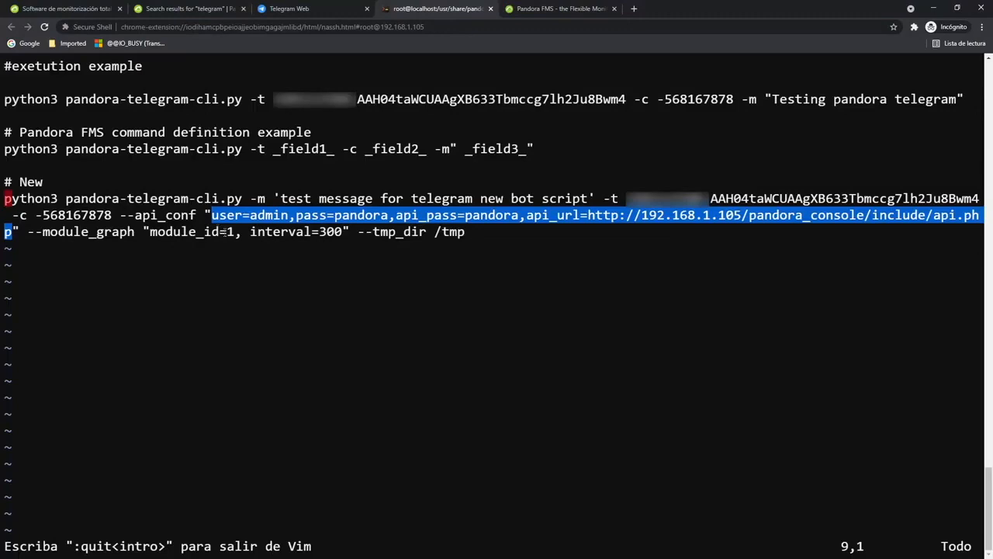
left_click_drag(235, 231, 151, 231)
left_click(551, 9)
left_click(620, 379)
key("ctrl+v")
key("BackSpace")
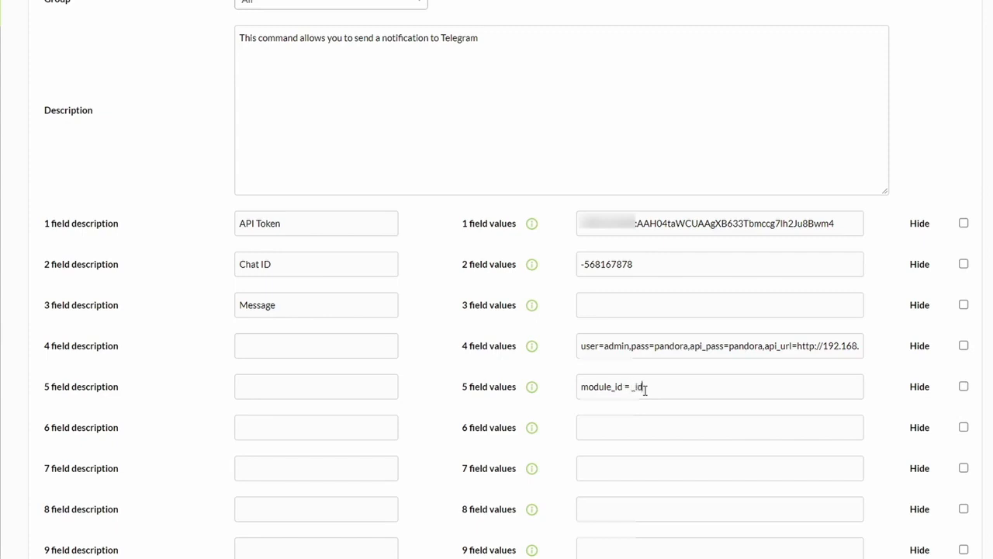
Complete field 5 as module_id = _id_module_ and label fields 4 and 5 'API Config' and 'Graph Config'.
type(";modu")
scroll(370, 377, "up", 5)
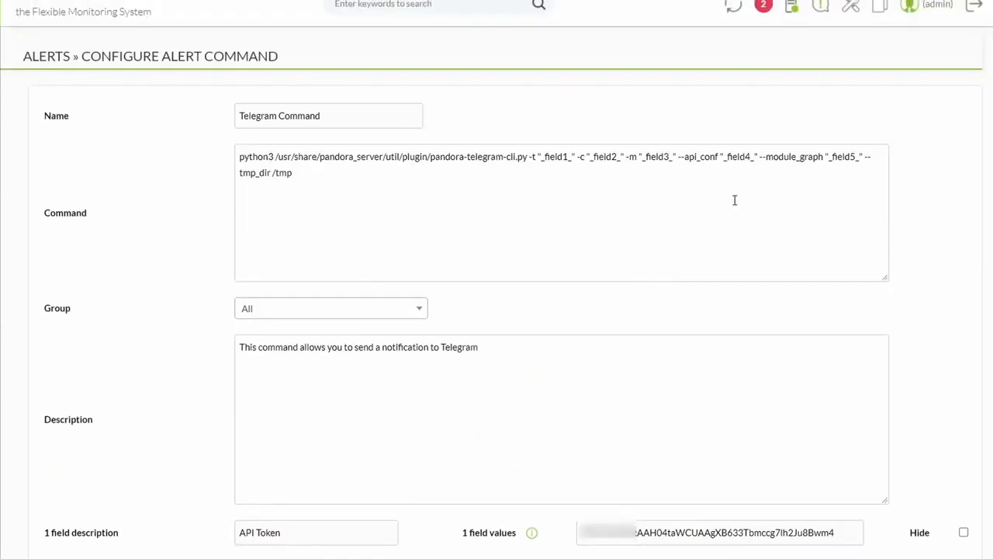
scroll(302, 423, "down", 4)
left_click(244, 418)
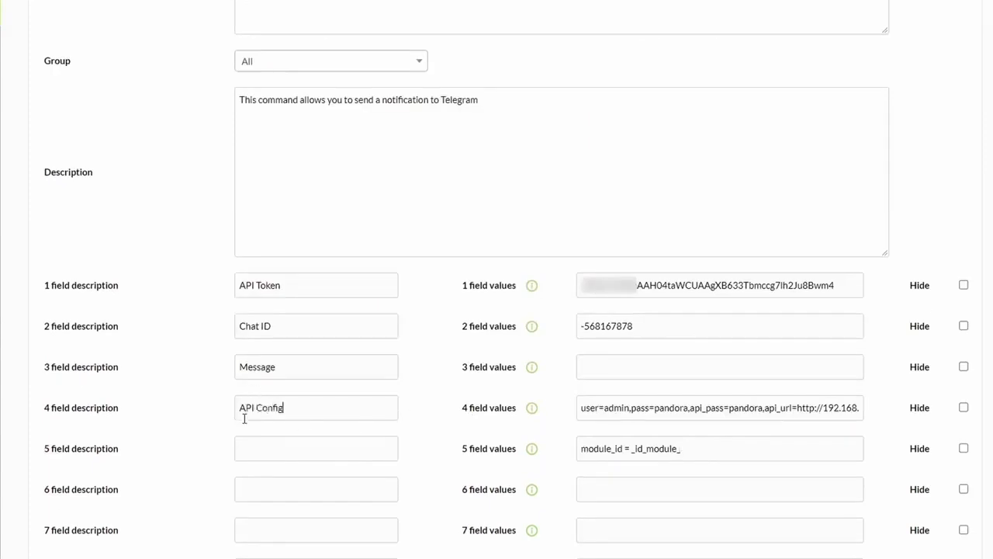
left_click(252, 453)
type("Graph Config")
left_click(266, 448)
key("Delete")
type("Config")
Hide the field 1, 2 and 4 values and save the Telegram Command.
left_click(964, 285)
left_click(963, 326)
left_click(964, 408)
scroll(729, 486, "down", 1)
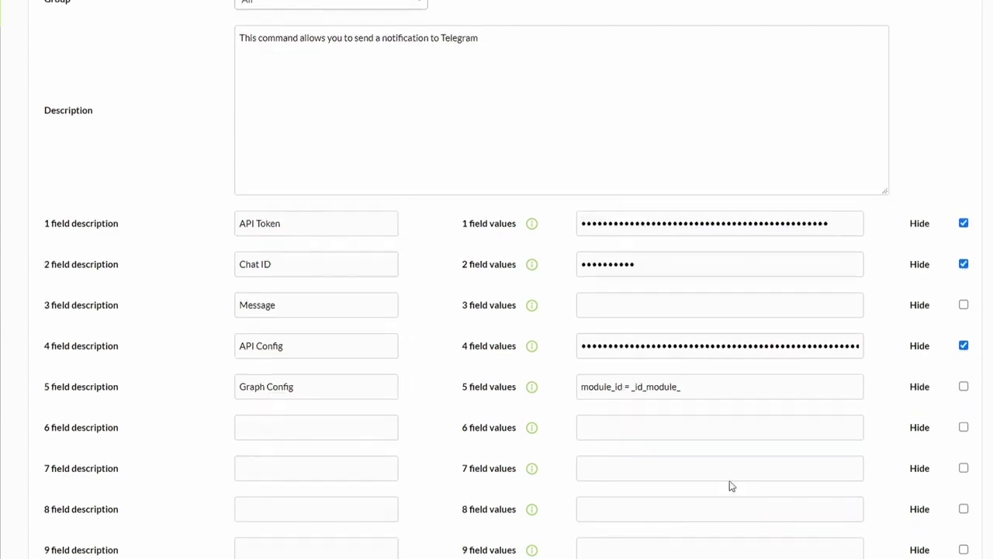
scroll(525, 266, "up", 3)
scroll(887, 430, "down", 5)
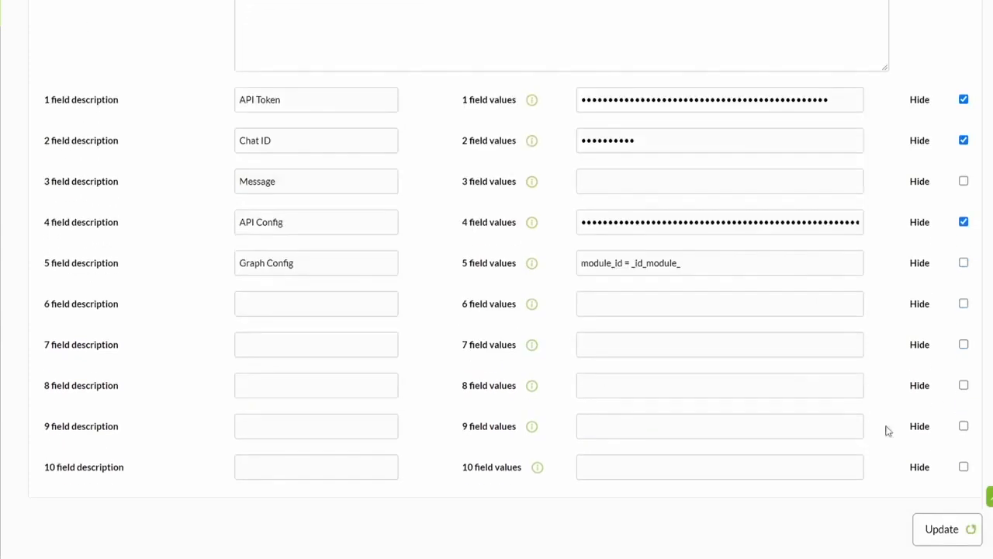
left_click(931, 525)
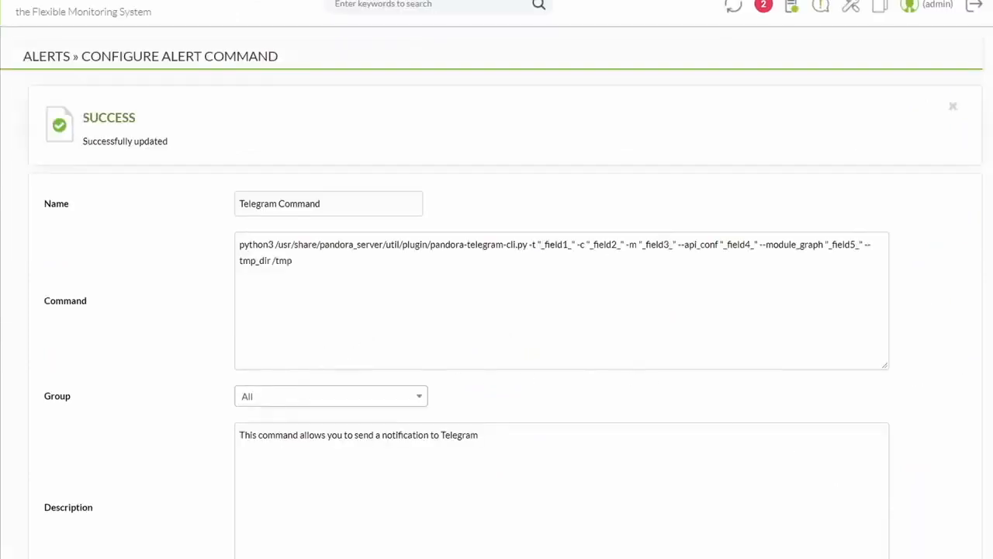
Open the Telegram Action from the Alert Actions list.
left_click(0, 249)
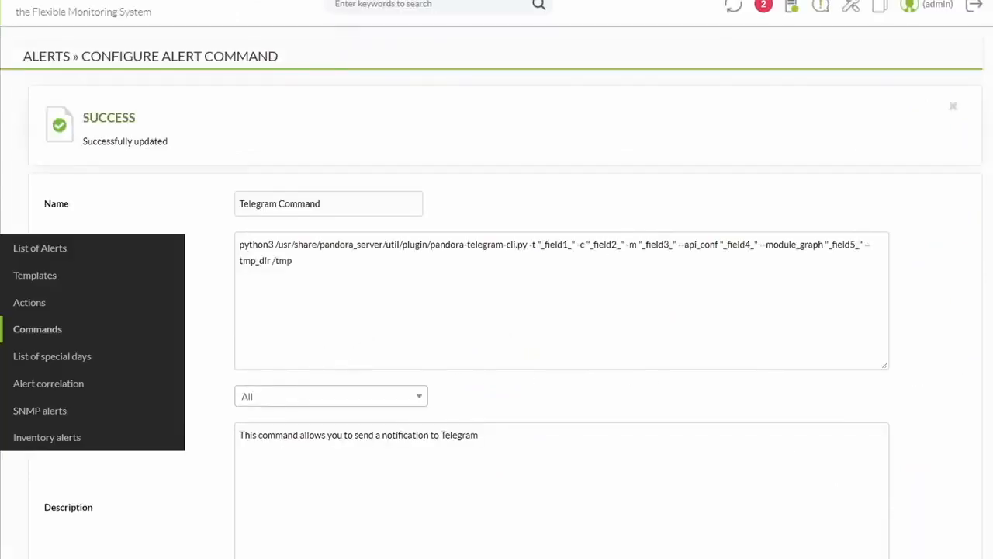
left_click(25, 308)
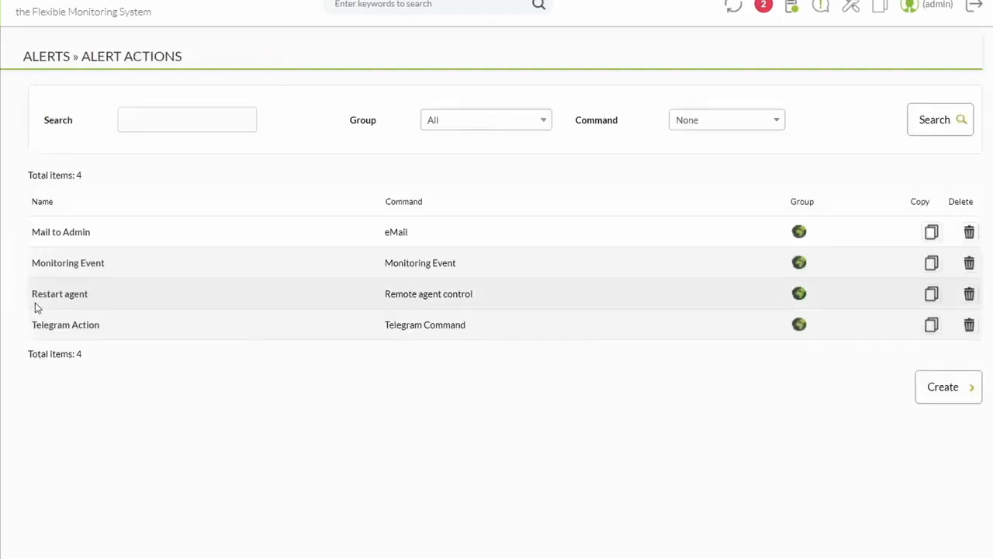
left_click(74, 327)
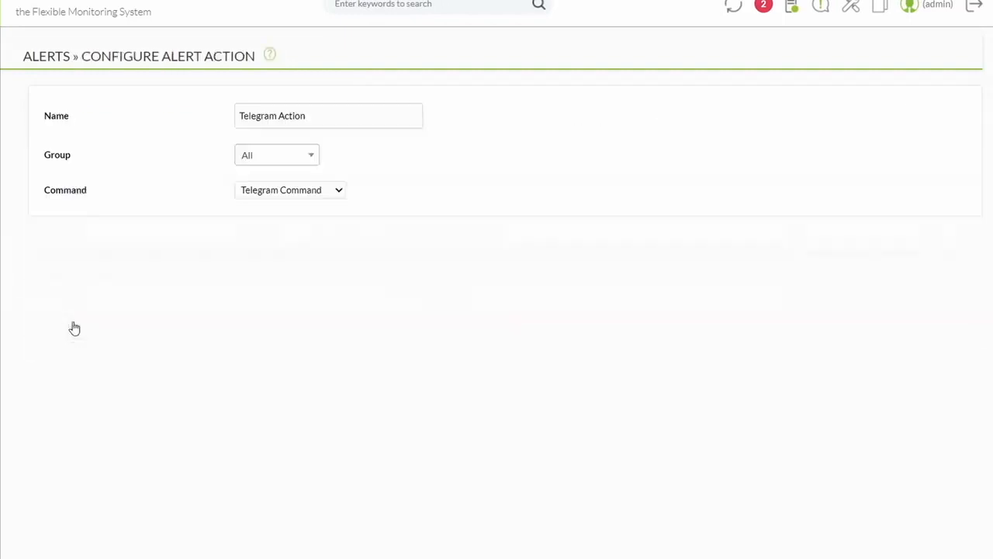
Review the triggering and recovery messages, API Config and Graph Config fields, then save the action.
scroll(259, 395, "down", 3)
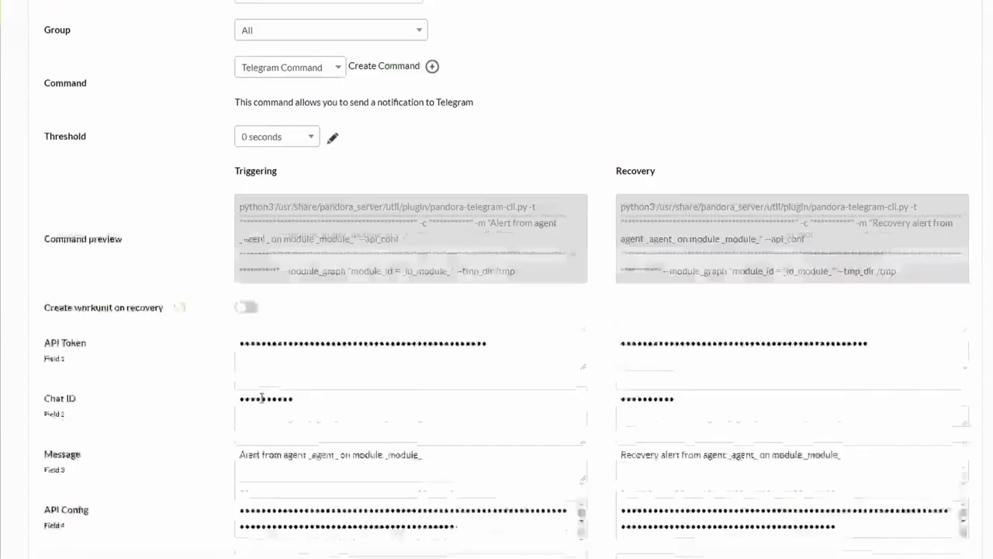
left_click_drag(430, 343, 236, 344)
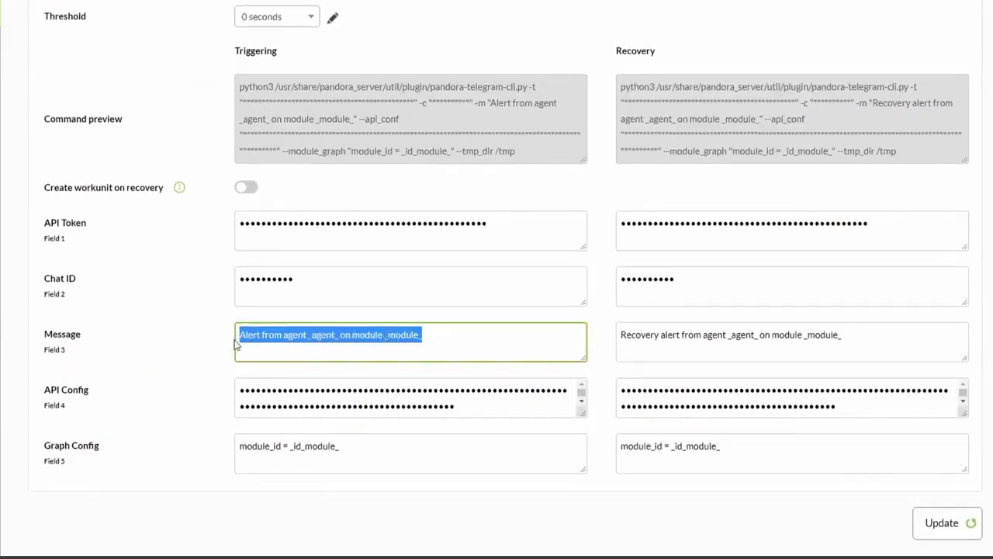
left_click(321, 336)
left_click_drag(44, 392, 95, 392)
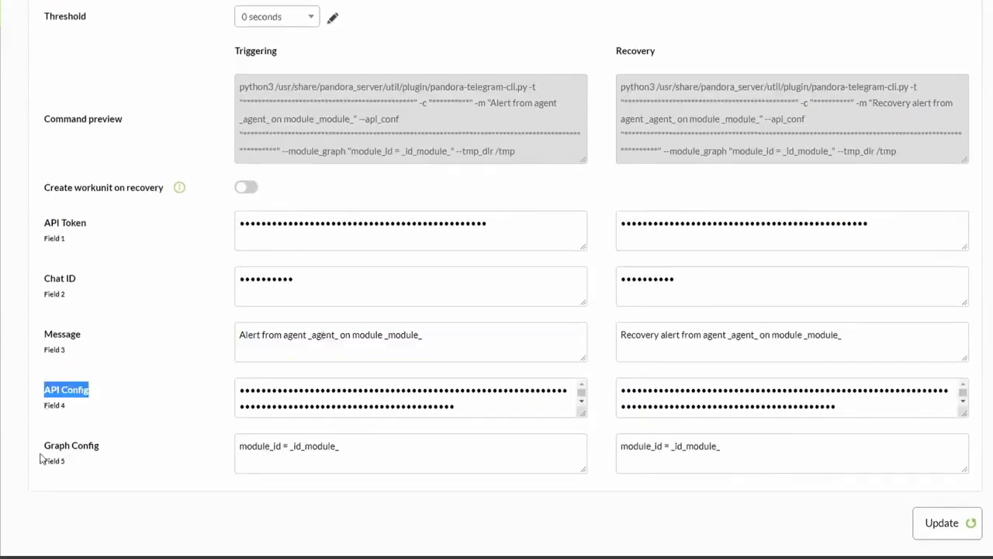
left_click_drag(41, 449, 91, 446)
left_click(337, 336)
mouse_move(337, 335)
left_mouse_down()
mouse_move(313, 334)
mouse_move(336, 338)
left_mouse_up()
left_click_drag(622, 53, 648, 92)
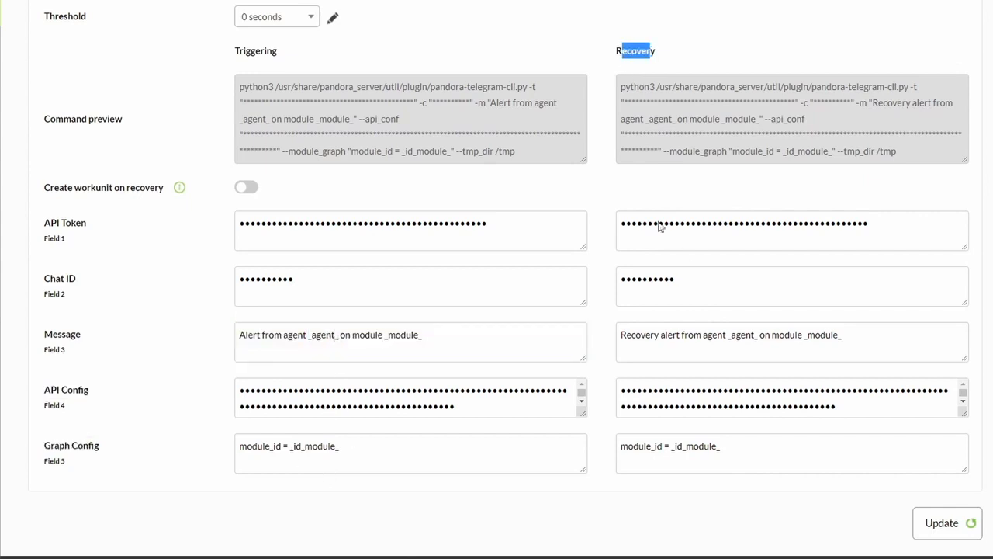
left_click_drag(658, 334, 607, 339)
left_click(757, 335)
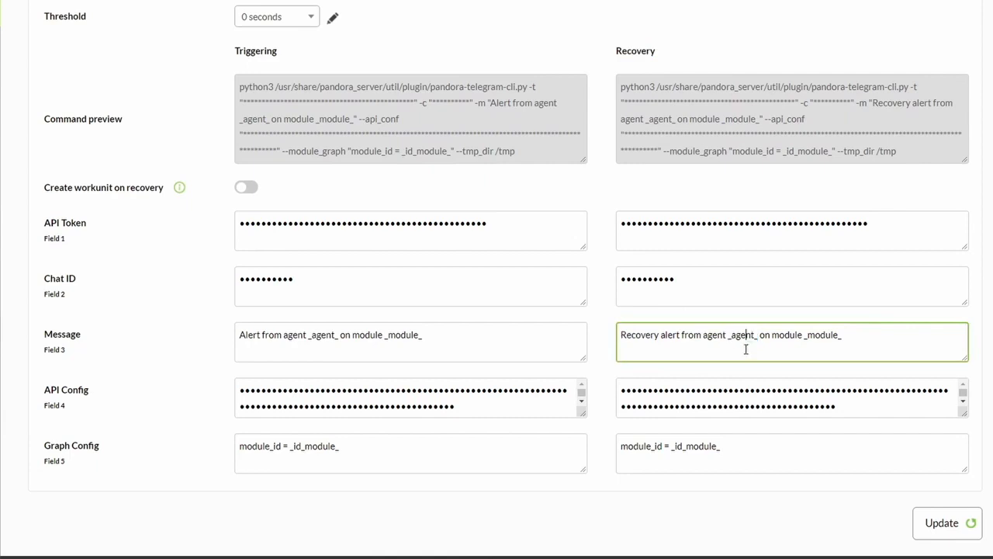
left_click(959, 531)
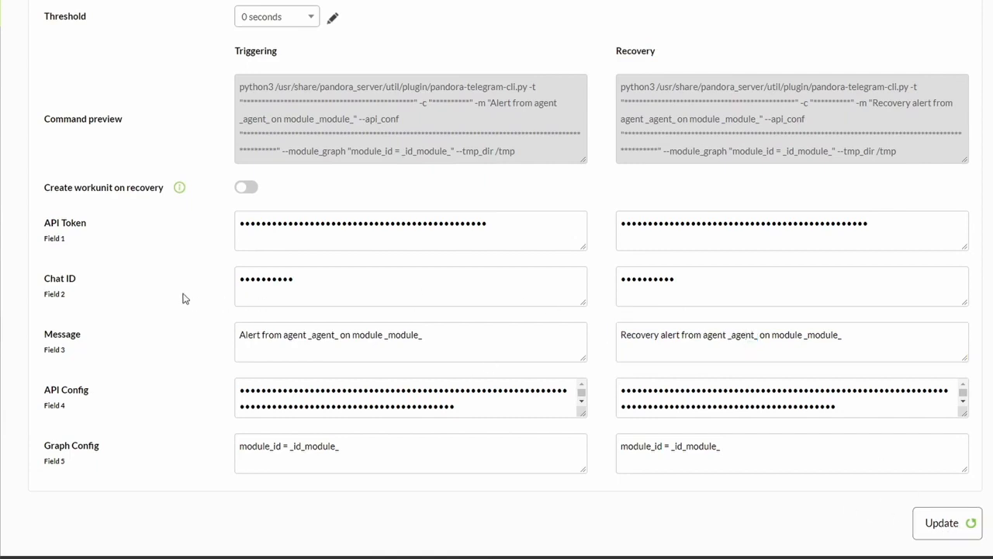
mouse_move(0, 248)
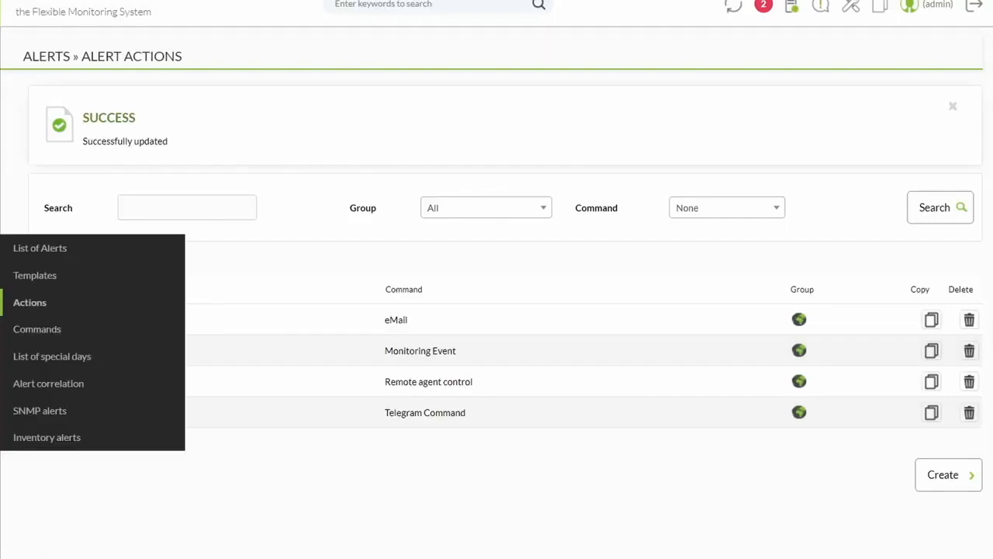
Duplicate the Critical condition template and rename it Telegram Critical condition.
left_click(32, 276)
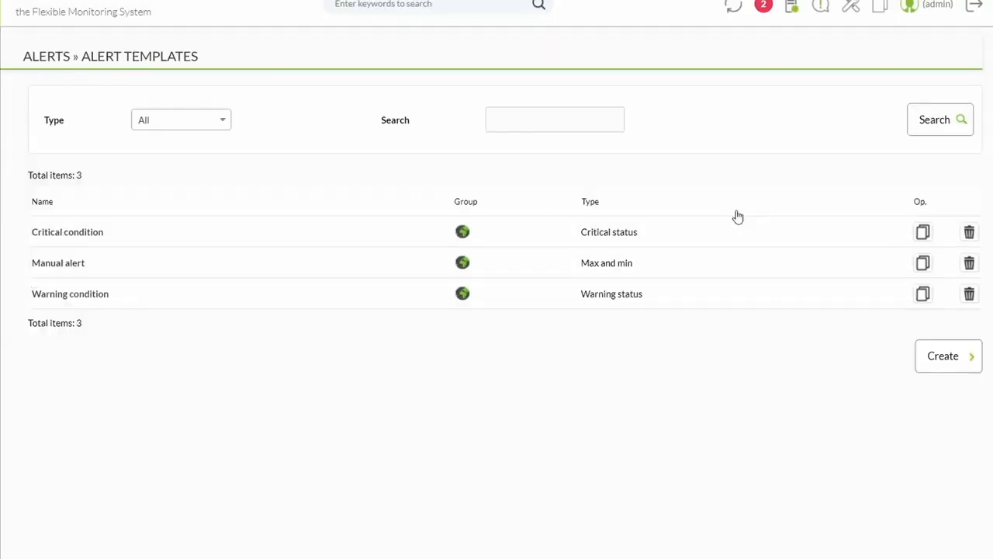
left_click(924, 233)
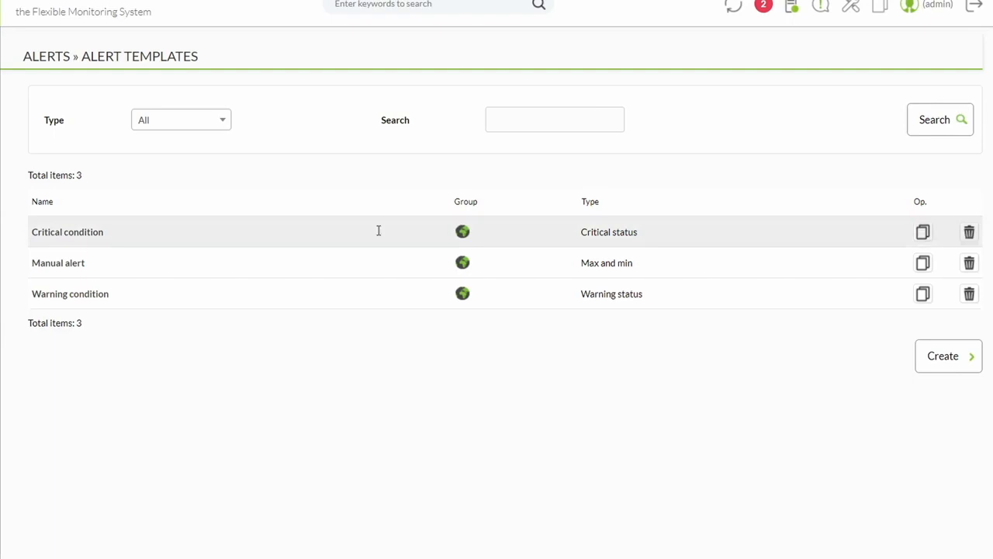
left_click_drag(271, 254, 212, 251)
type("Telegram Critical condition")
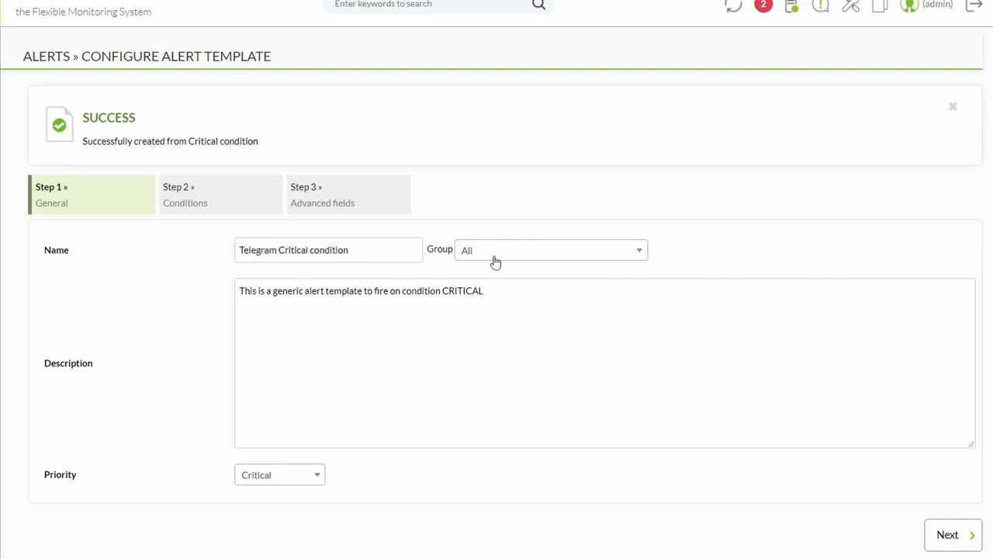
Review the template's alert limits, keeping the time threshold at 1 day.
scroll(264, 450, "down", 3)
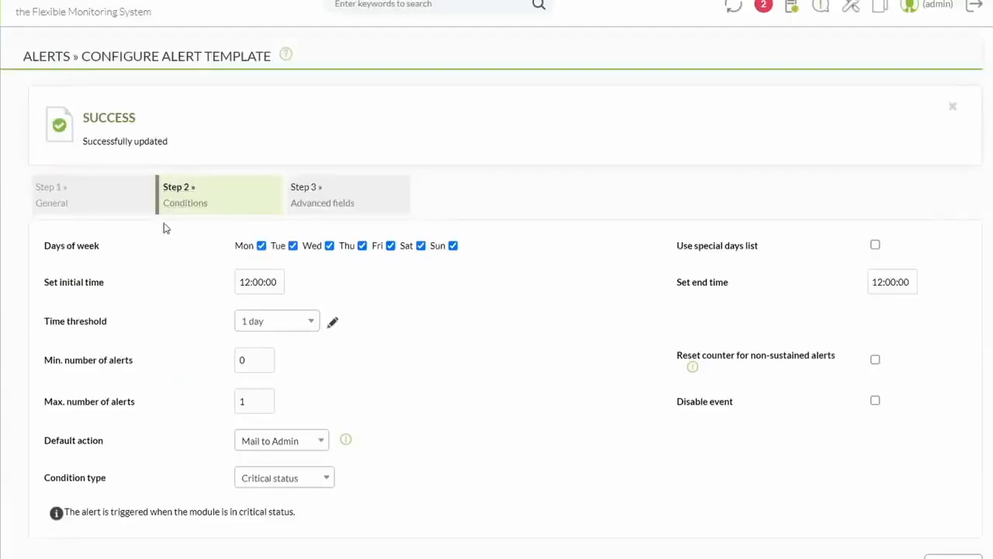
double_click(244, 399)
left_click(308, 328)
left_click(306, 325)
left_click_drag(235, 246, 436, 248)
left_click(223, 256)
scroll(228, 313, "down", 2)
Set Telegram Action as the default action and finish creating the template.
left_click(309, 317)
left_click(273, 474)
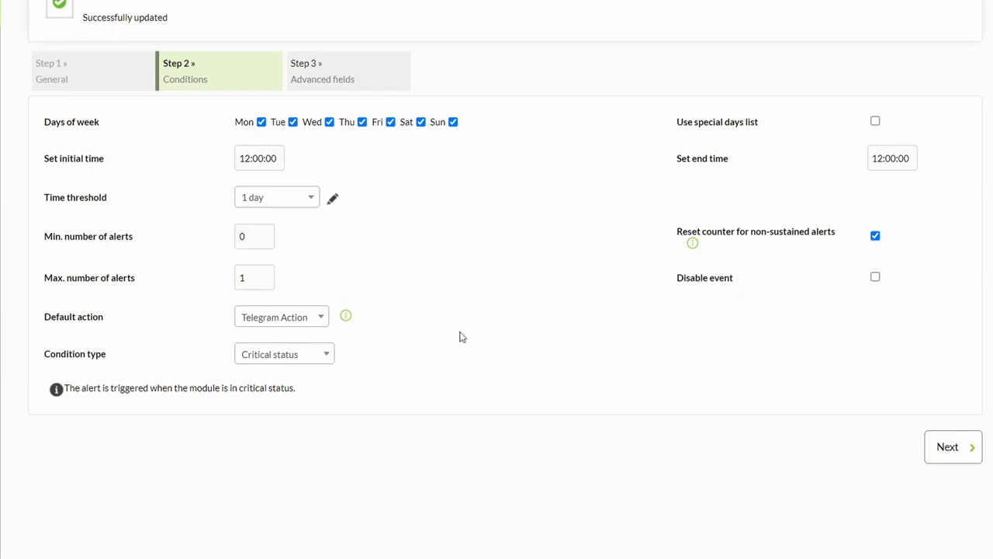
left_click_drag(47, 256, 91, 250)
left_click(166, 250)
left_click(166, 250)
left_click_drag(160, 283, 571, 285)
double_click(578, 283)
scroll(561, 297, "down", 14)
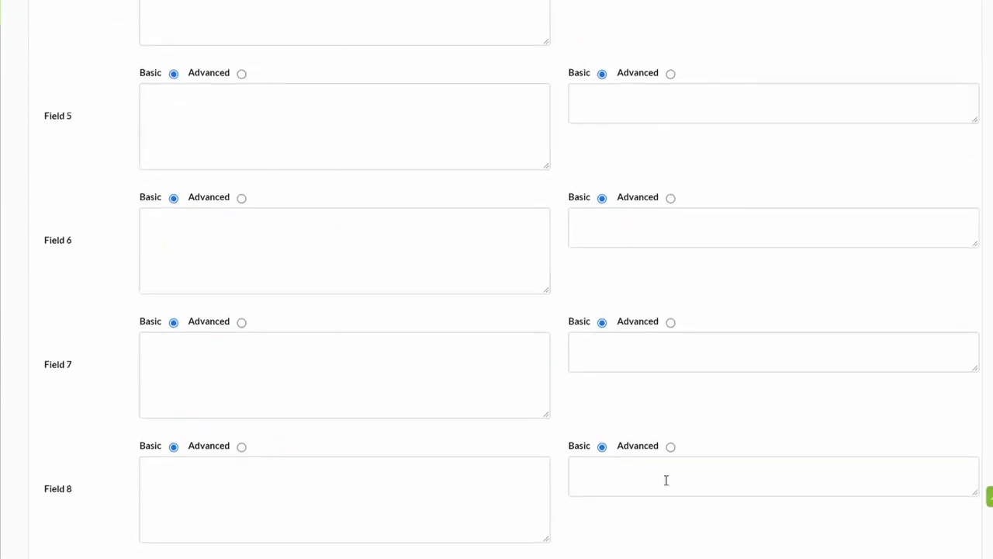
left_click(951, 523)
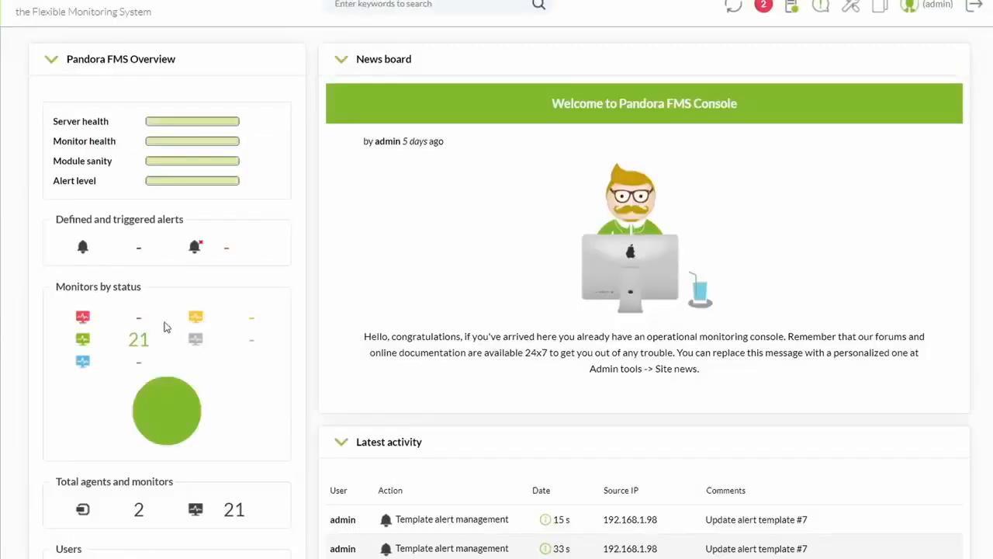
On localhost.localdomain, change the Memory_Used module's critical minimum to 75 and save it.
scroll(140, 261, "down", 3)
left_click(142, 269)
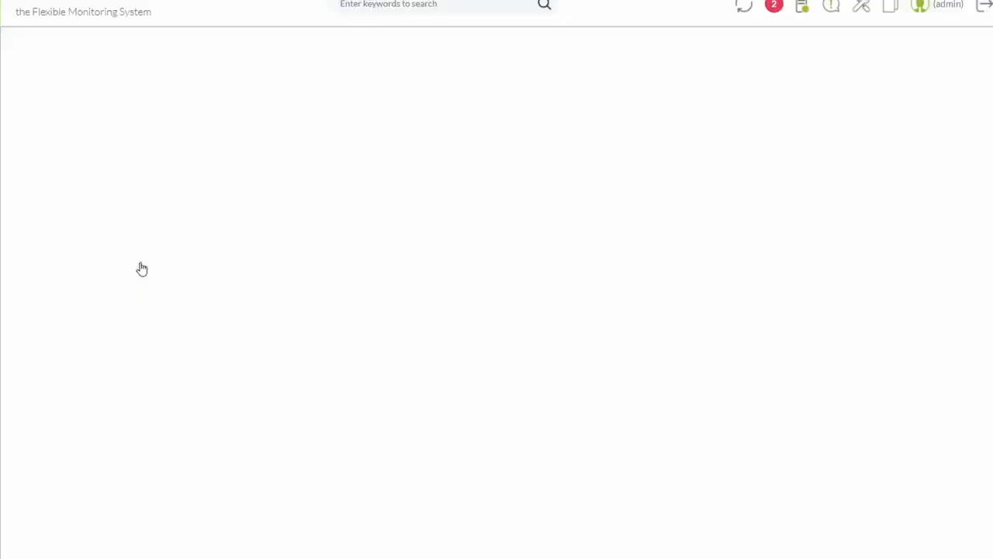
left_click(49, 293)
scroll(92, 386, "down", 3)
scroll(91, 386, "down", 10)
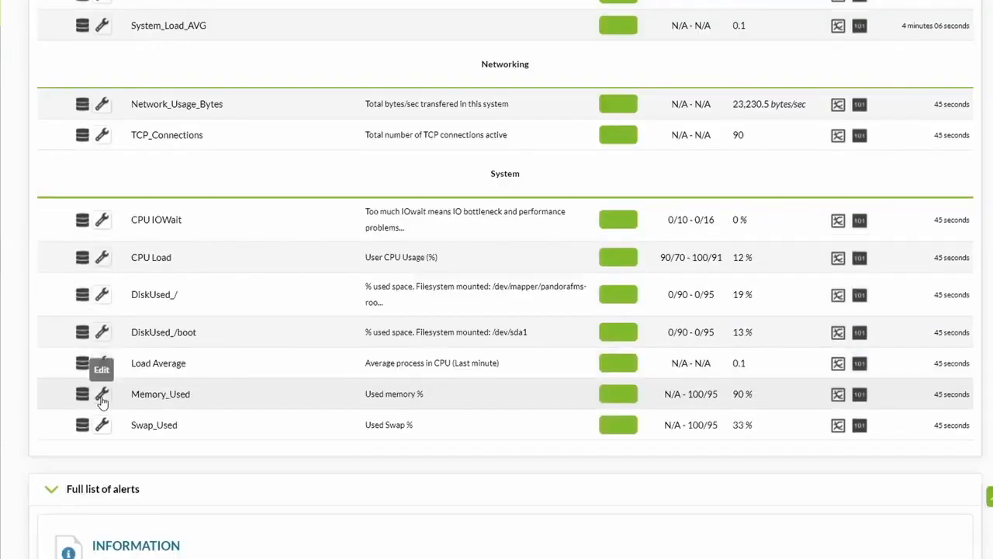
left_click(102, 398)
left_click_drag(298, 367, 292, 366)
type("75.00")
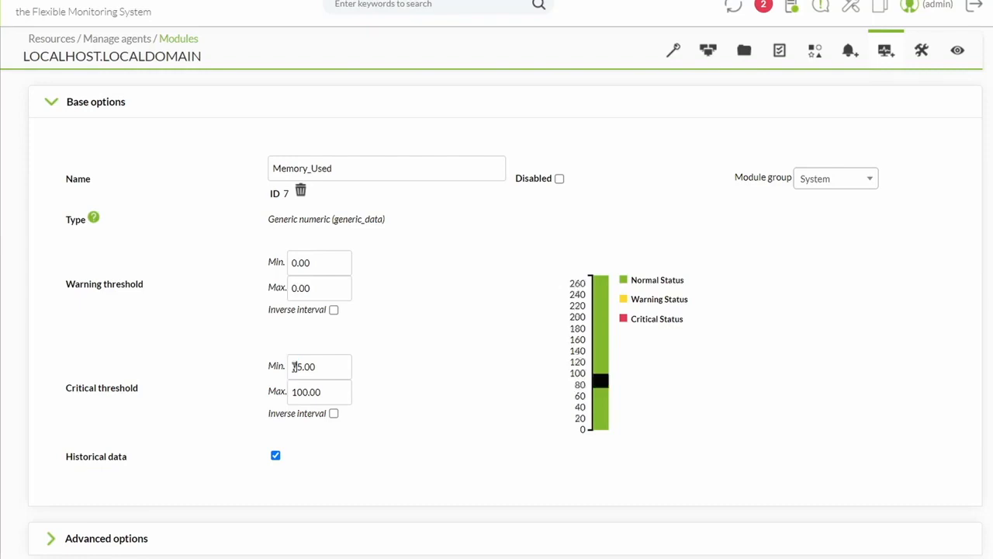
scroll(295, 366, "down", 3)
left_click(958, 526)
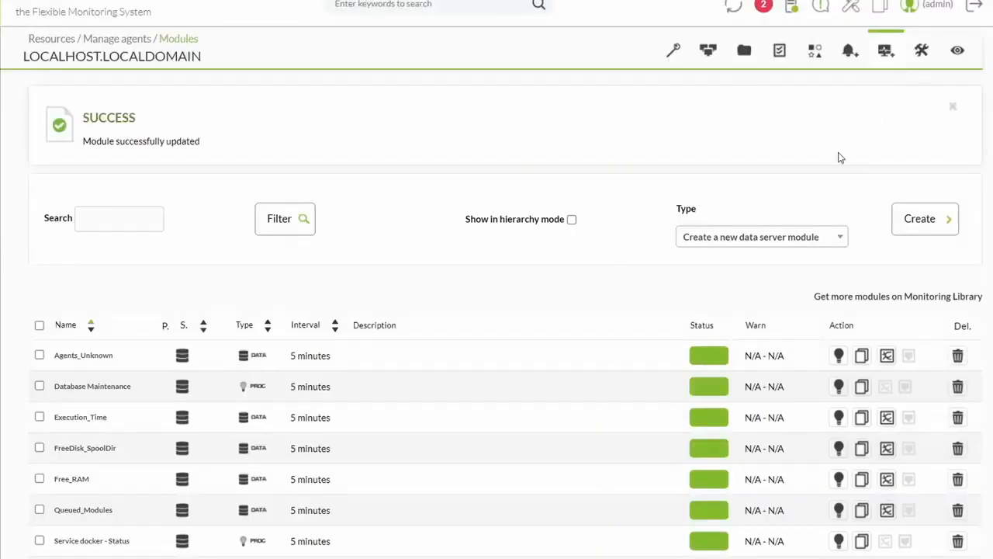
Add a Memory_Used alert using Telegram Action and the Telegram Critical condition template.
left_click(851, 53)
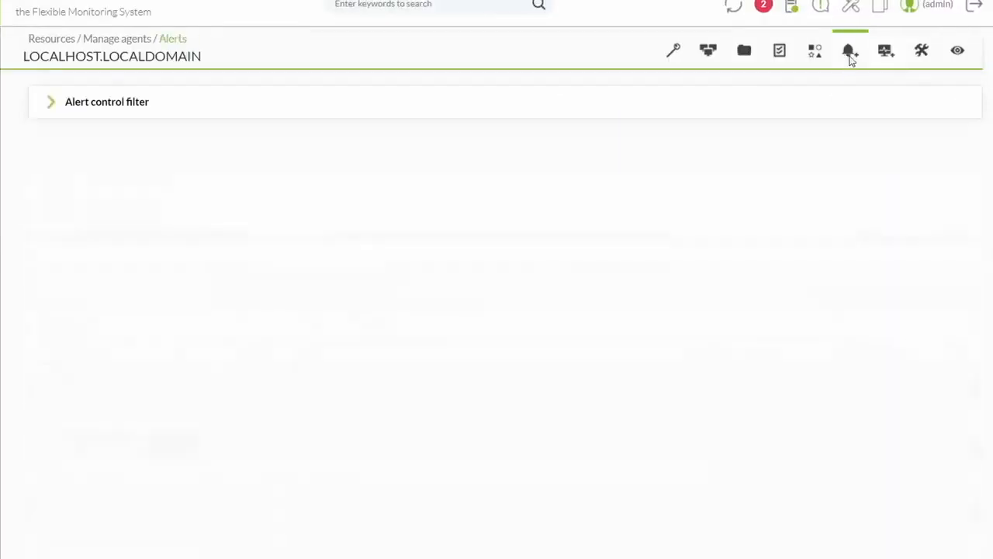
left_click(268, 271)
type("memor")
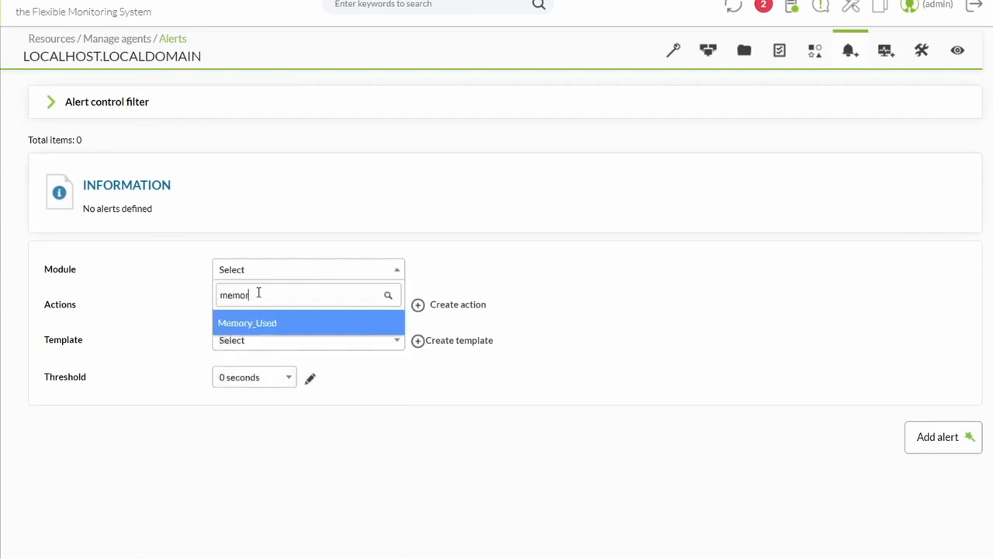
left_click(237, 323)
left_click(260, 306)
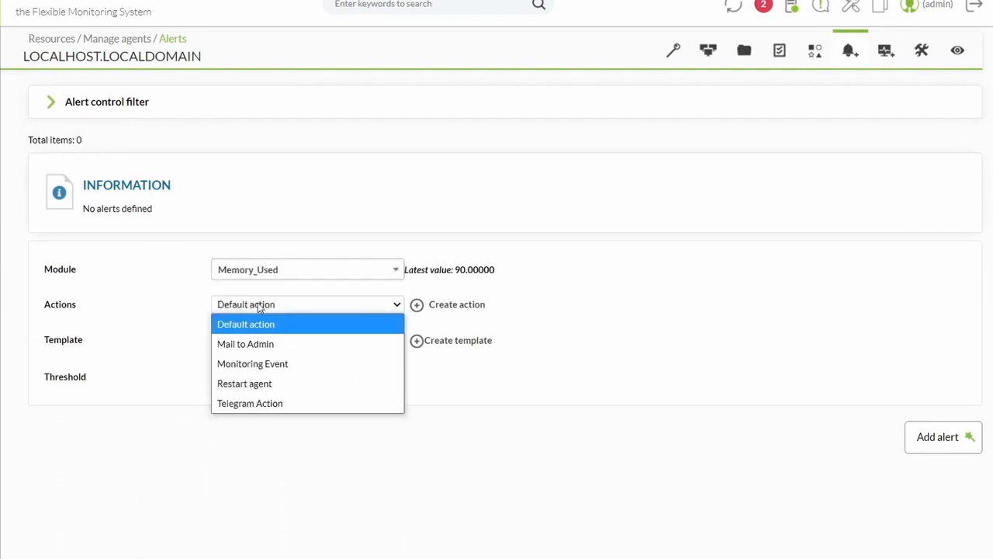
left_click(250, 402)
left_click(281, 343)
left_click(244, 473)
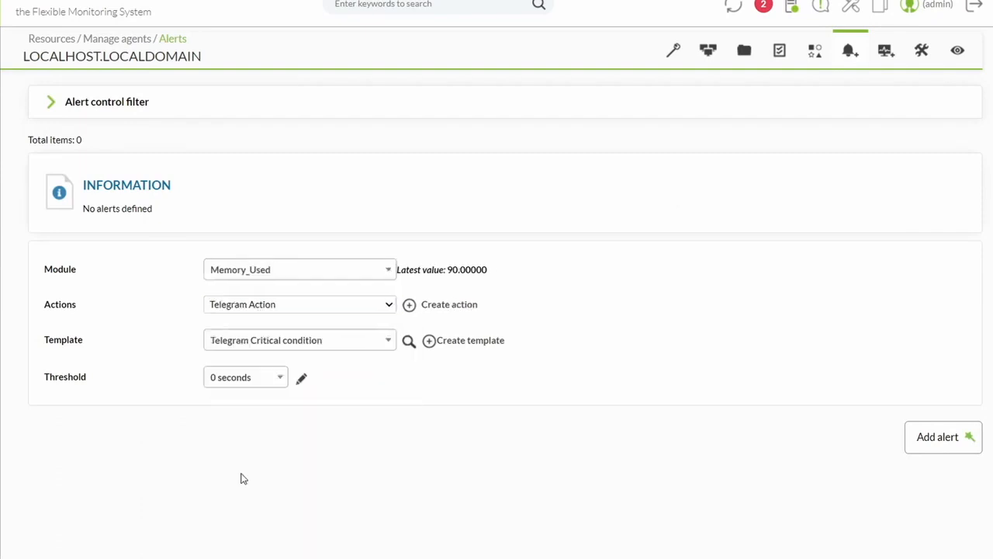
left_click(956, 439)
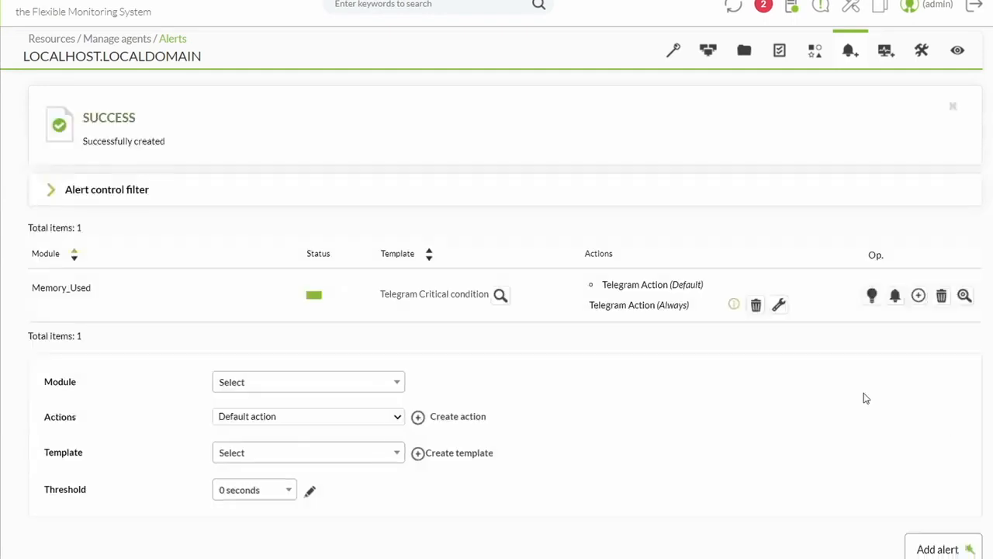
left_click(958, 51)
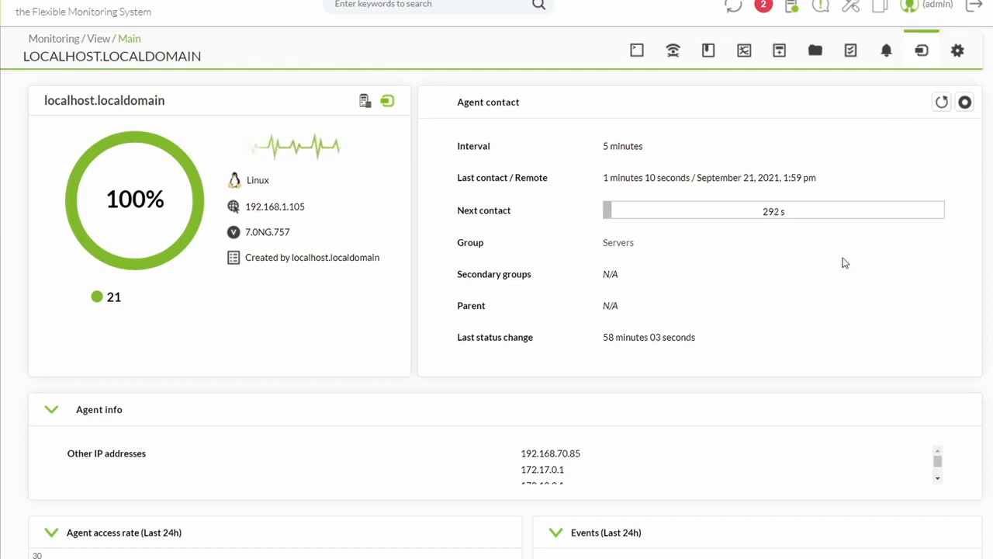
Scroll the agent view to confirm Memory_Used is critical at 88% and its alert event fired.
scroll(830, 251, "down", 15)
scroll(826, 257, "down", 2)
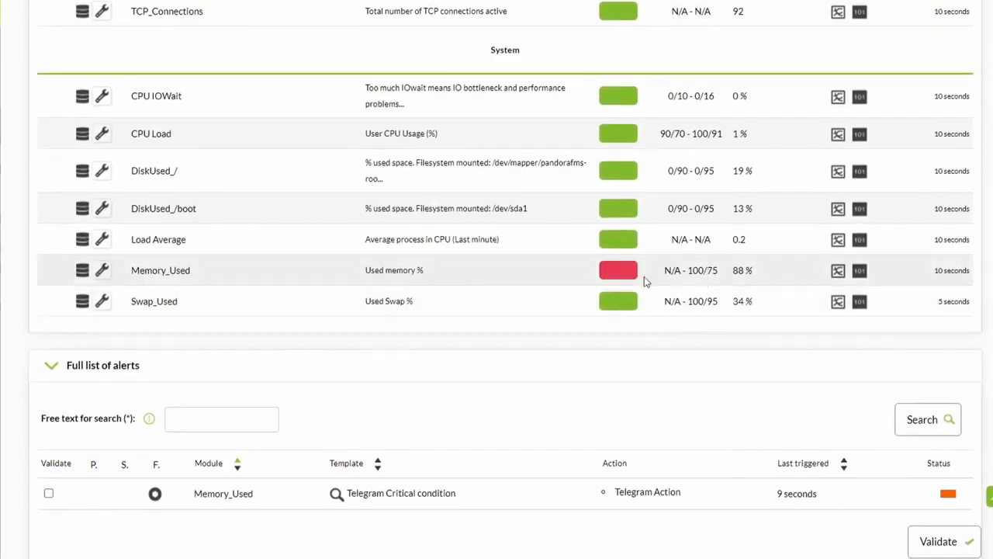
scroll(658, 284, "down", 3)
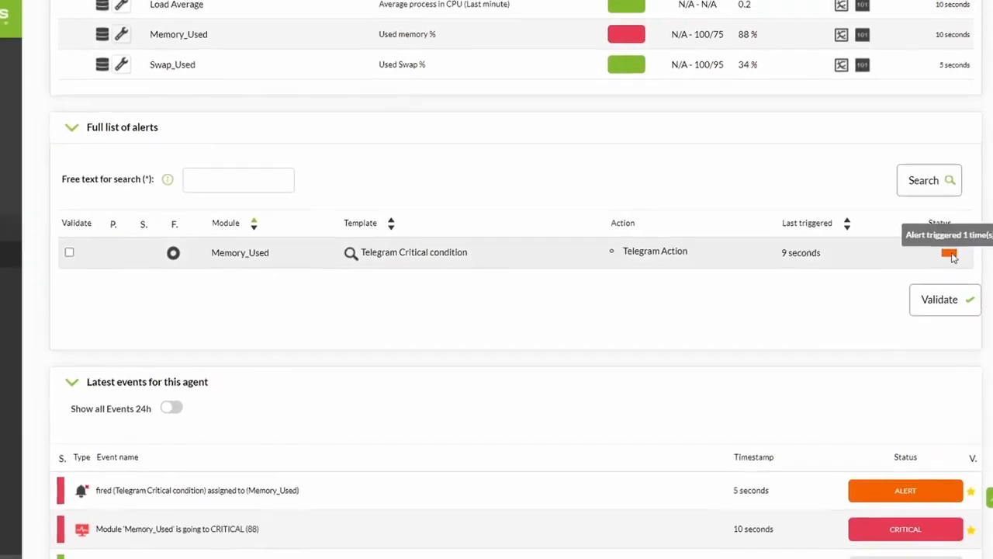
In Telegram Web's P_Alert_1 group, check the Memory_Used alert message and view its graph enlarged.
left_click(291, 9)
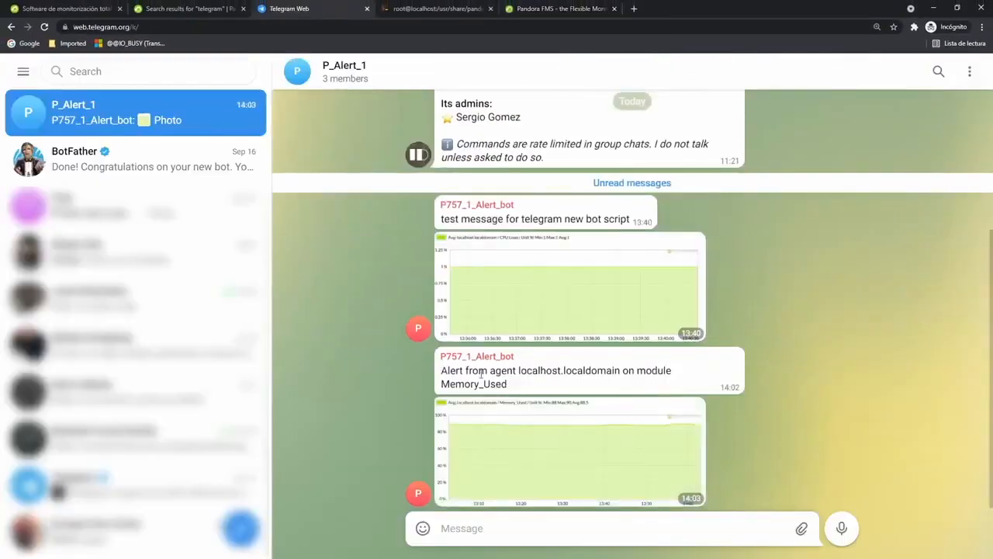
mouse_move(443, 371)
left_mouse_down()
mouse_move(480, 371)
mouse_move(444, 371)
left_mouse_up()
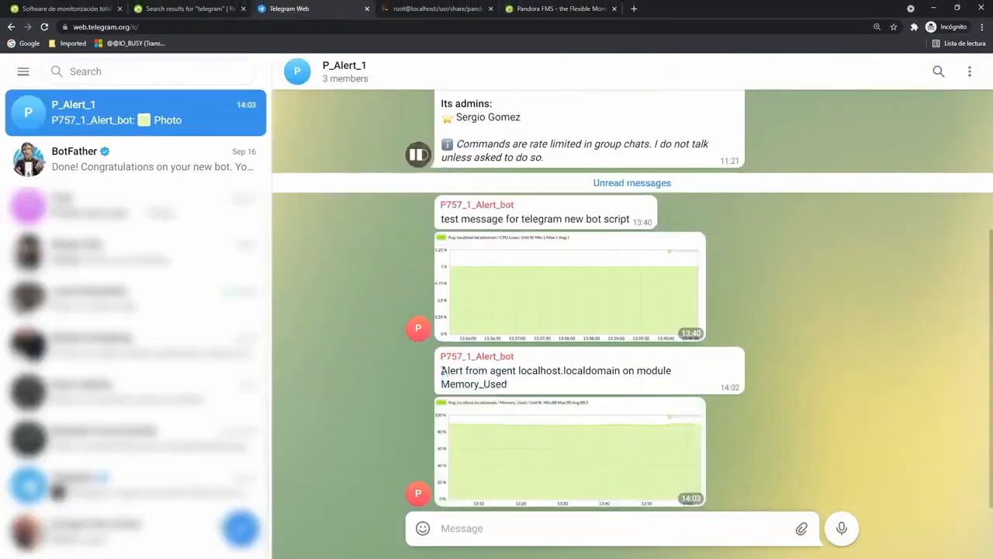
left_click(586, 451)
left_click(870, 325)
left_click(558, 9)
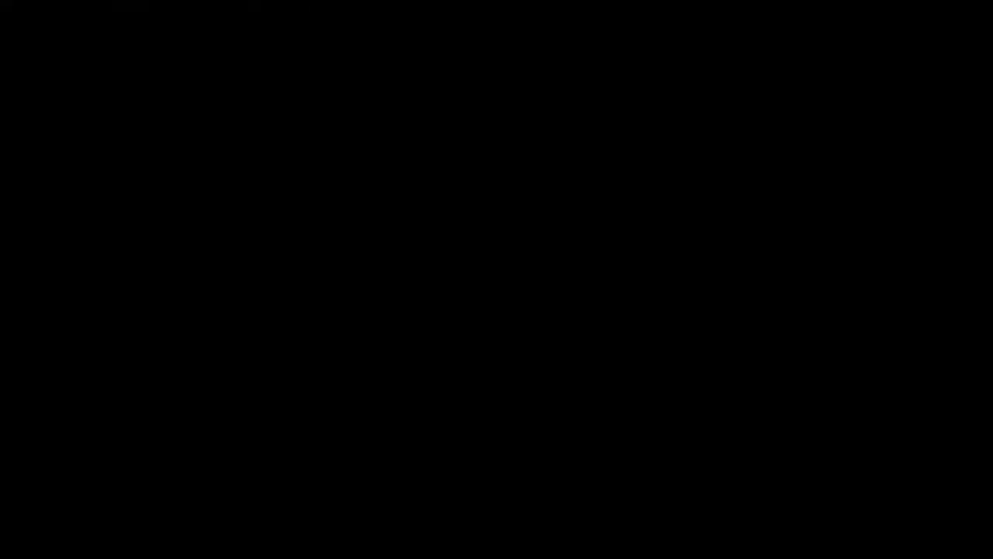